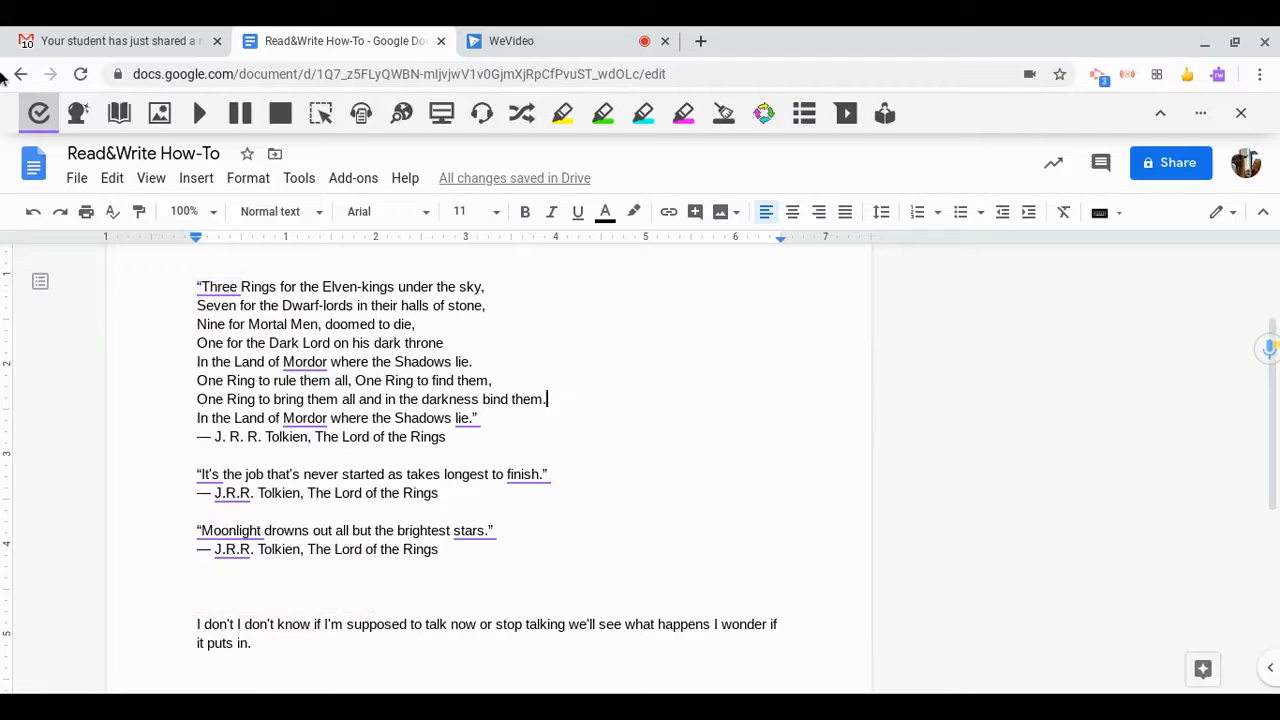
Turn off Check It, and write "I don't know what t" on the blank line below the last quote with word prediction turned on.
{"action": "left_click", "coordinate": [39, 113]}
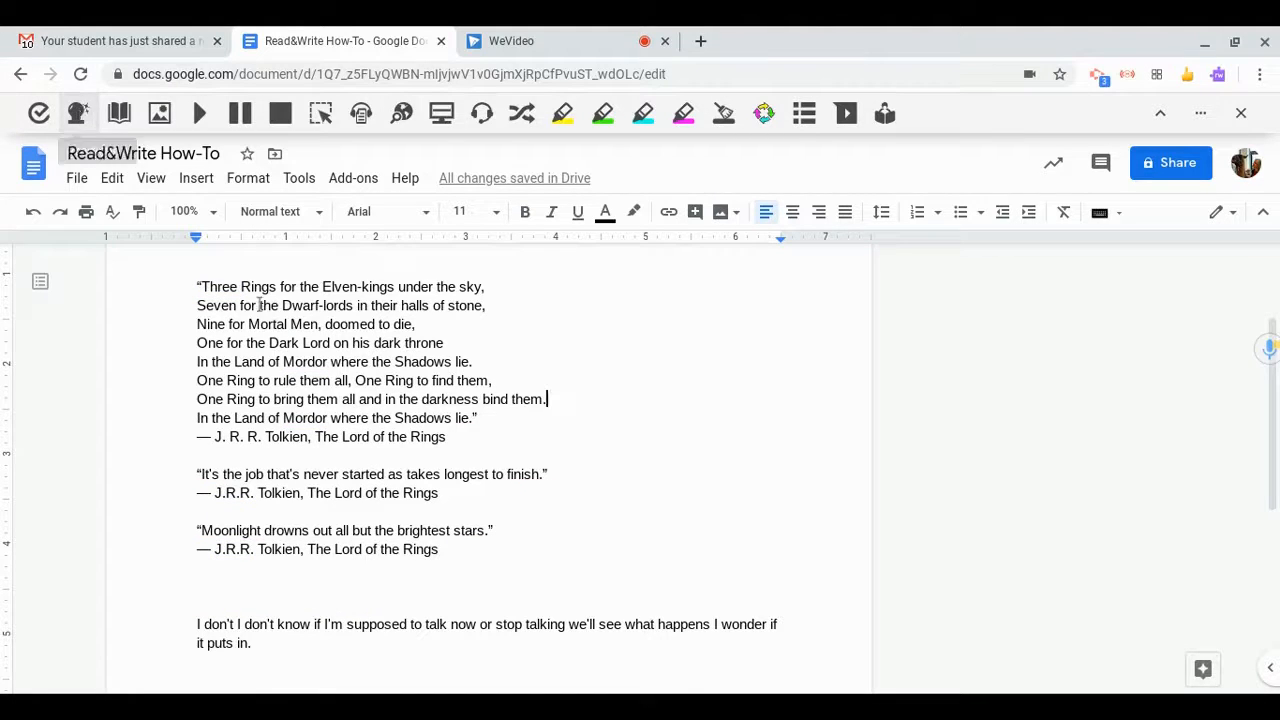
{"action": "left_click", "coordinate": [391, 597]}
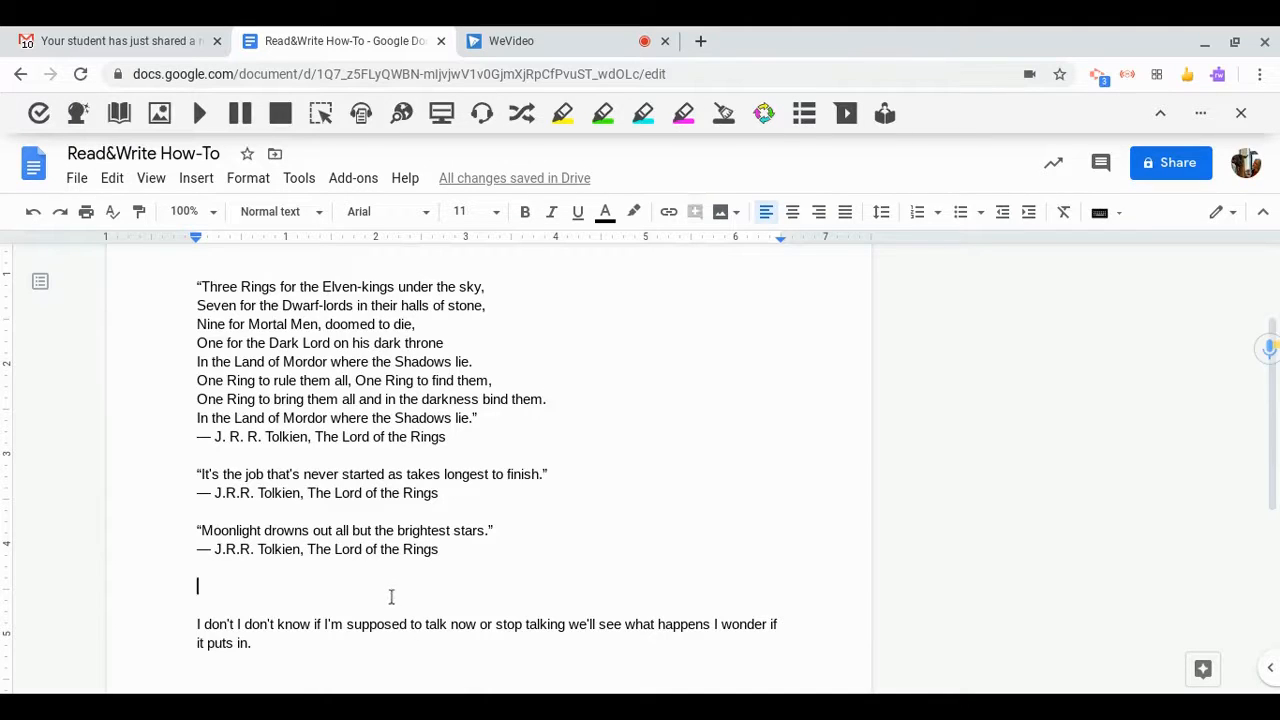
{"action": "type", "text": "I "}
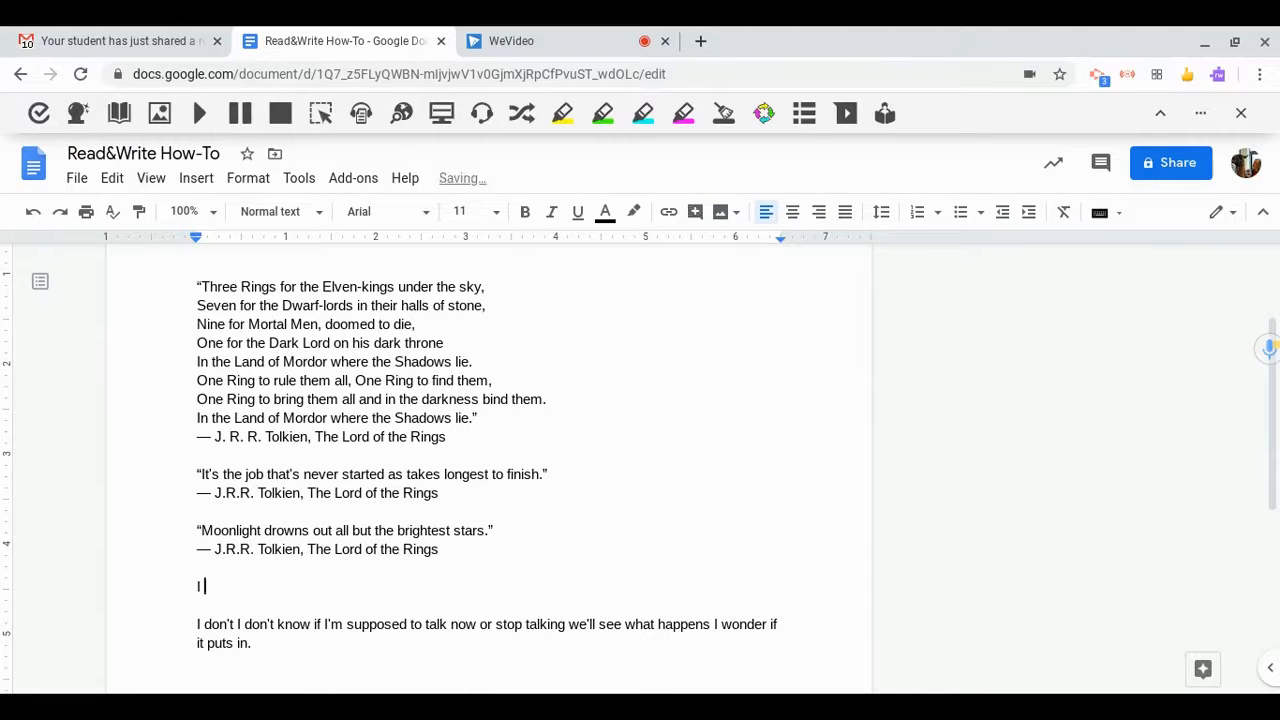
{"action": "type", "text": "don't wh"}
{"action": "key", "text": "BackSpace"}
{"action": "key", "text": "BackSpace"}
{"action": "type", "text": "know"}
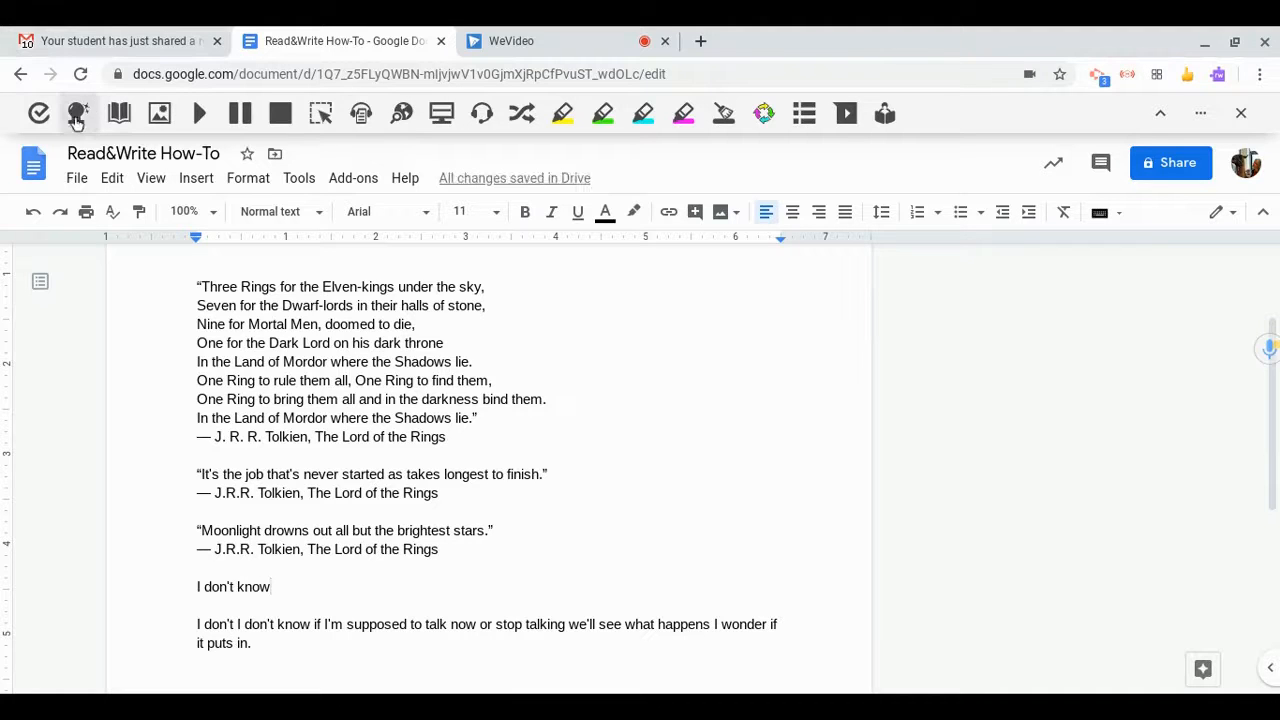
{"action": "type", "text": " what"}
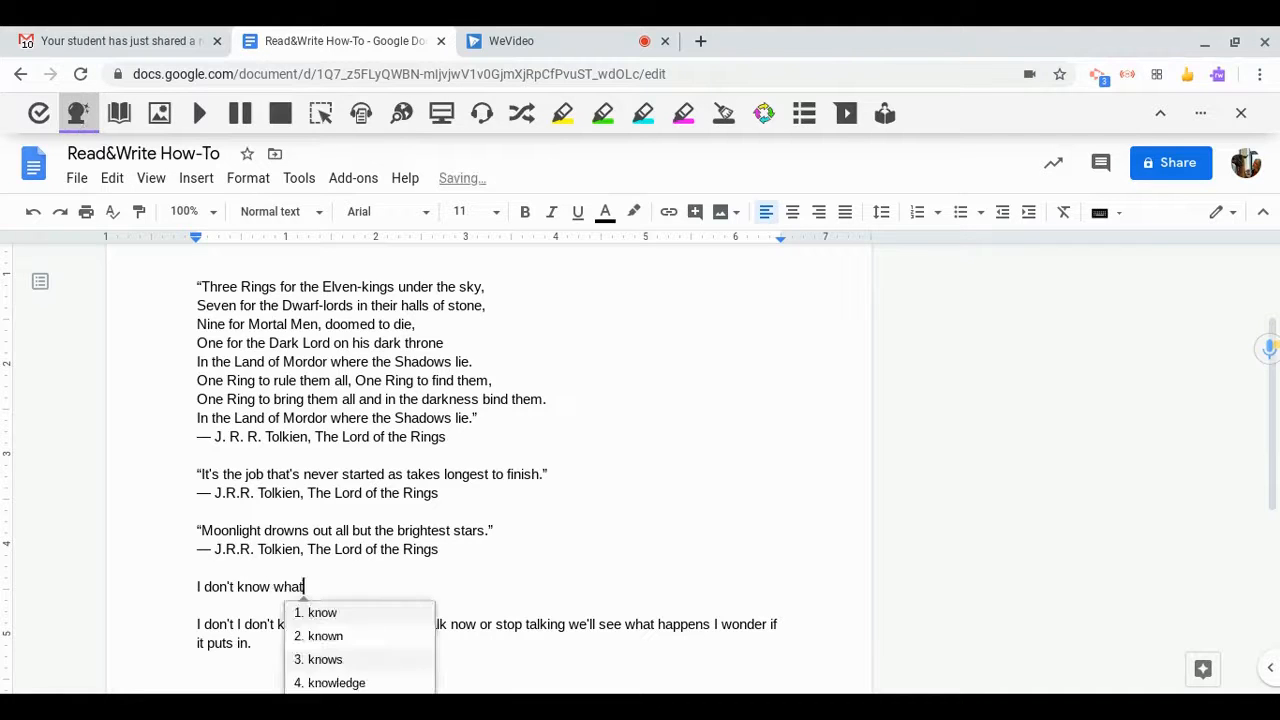
{"action": "type", "text": " t"}
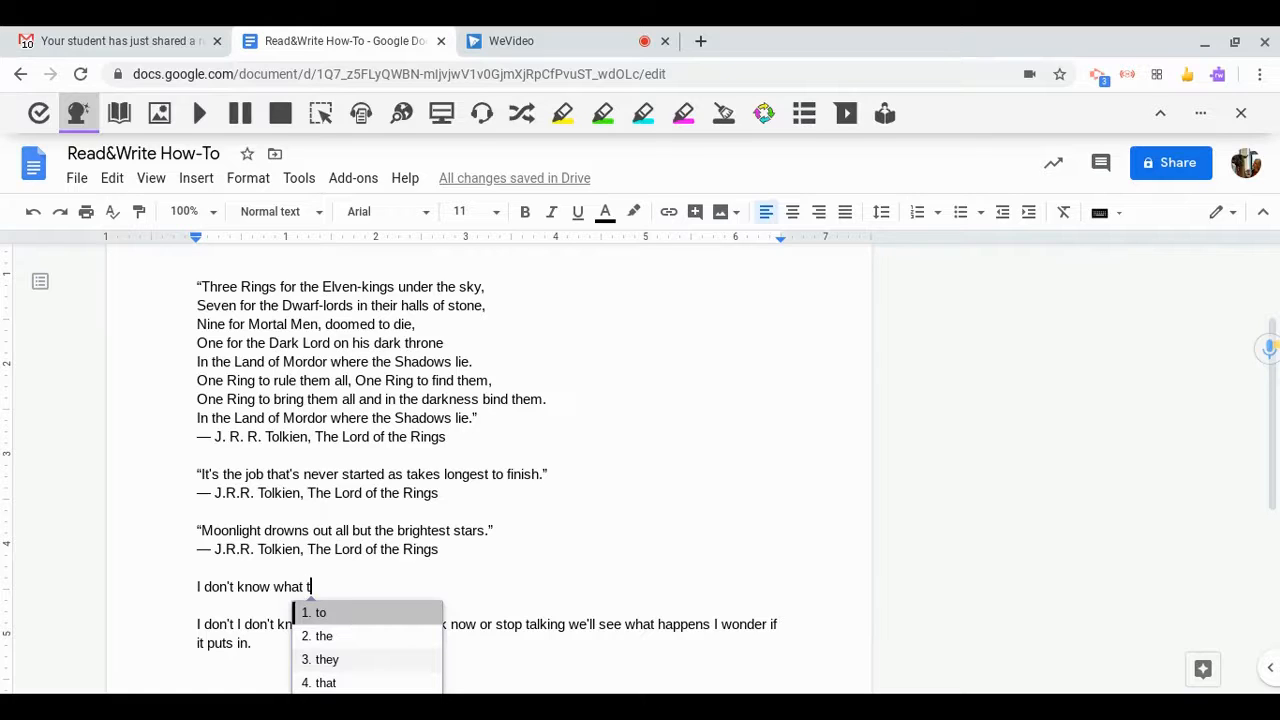
Turn off word prediction, and delete the unfinished "I don't know what t" line and the rambling paragraph below it.
{"action": "left_click", "coordinate": [78, 114]}
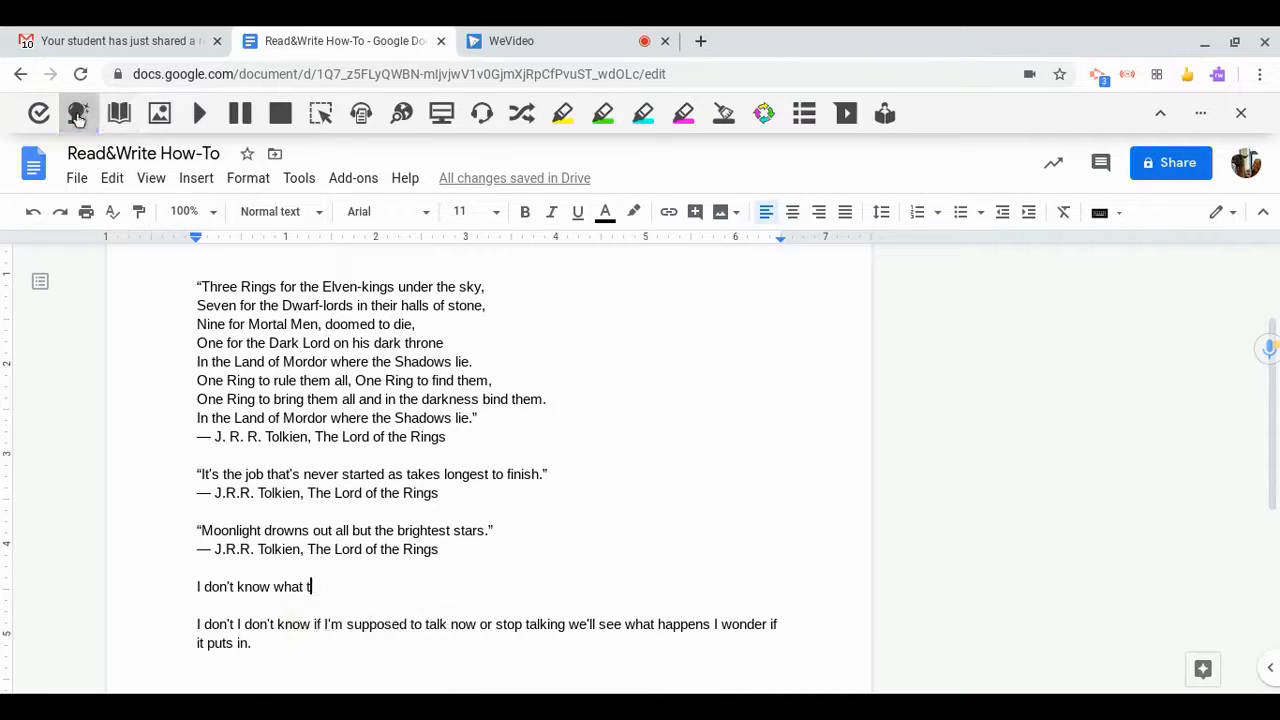
{"action": "triple_click", "coordinate": [220, 585]}
{"action": "key", "text": "BackSpace"}
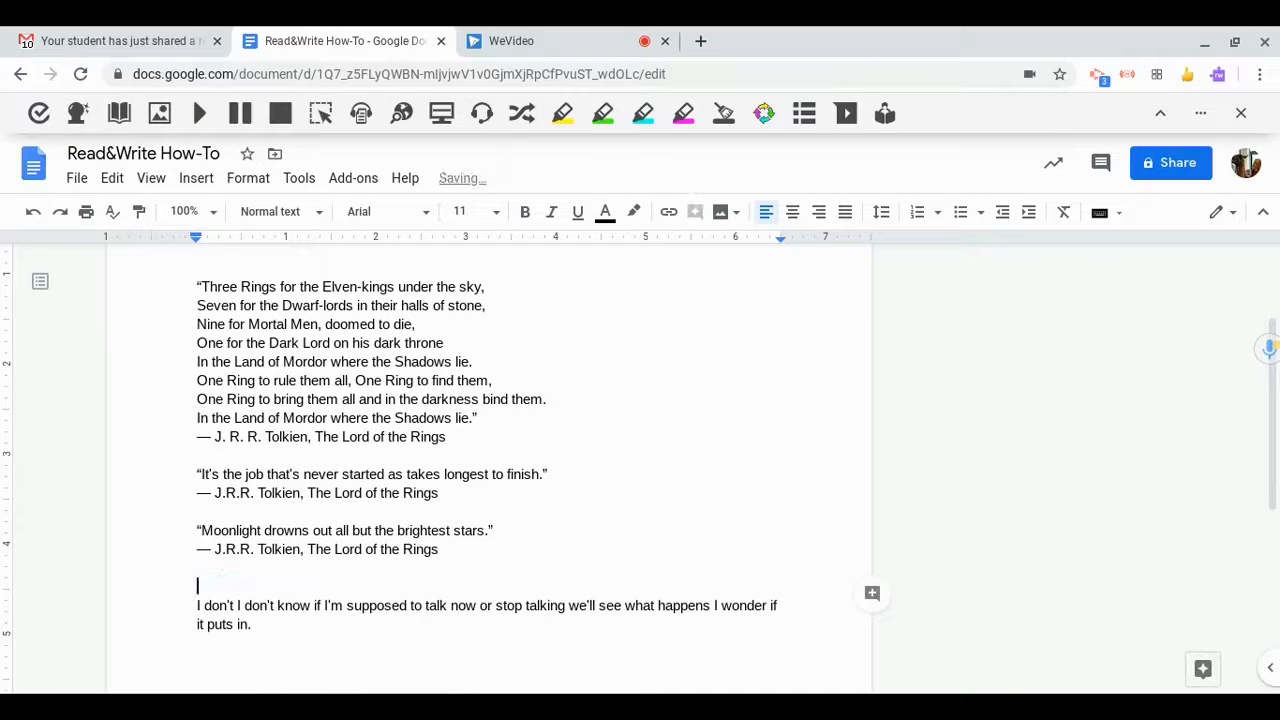
{"action": "triple_click", "coordinate": [234, 605]}
{"action": "key", "text": "BackSpace"}
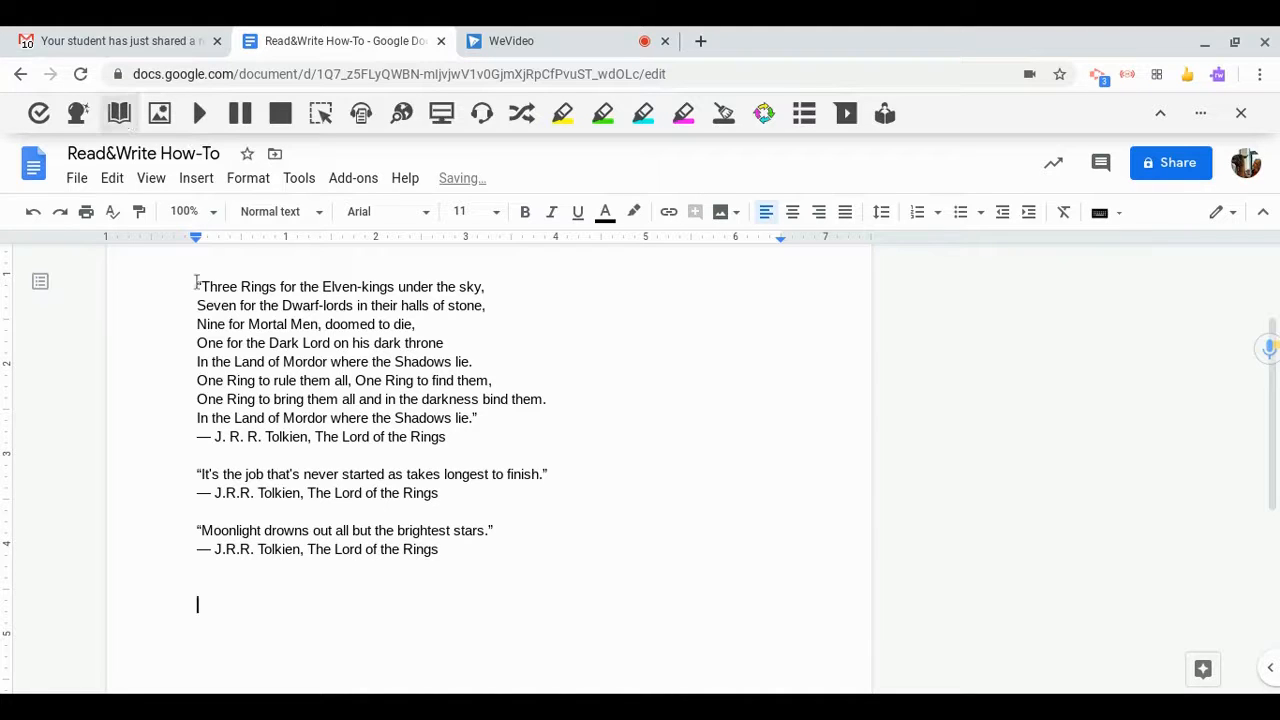
Look up "Ring" from the ring verse in the dictionary, with the jewelry definition read aloud, and in the picture dictionary.
{"action": "double_click", "coordinate": [243, 380]}
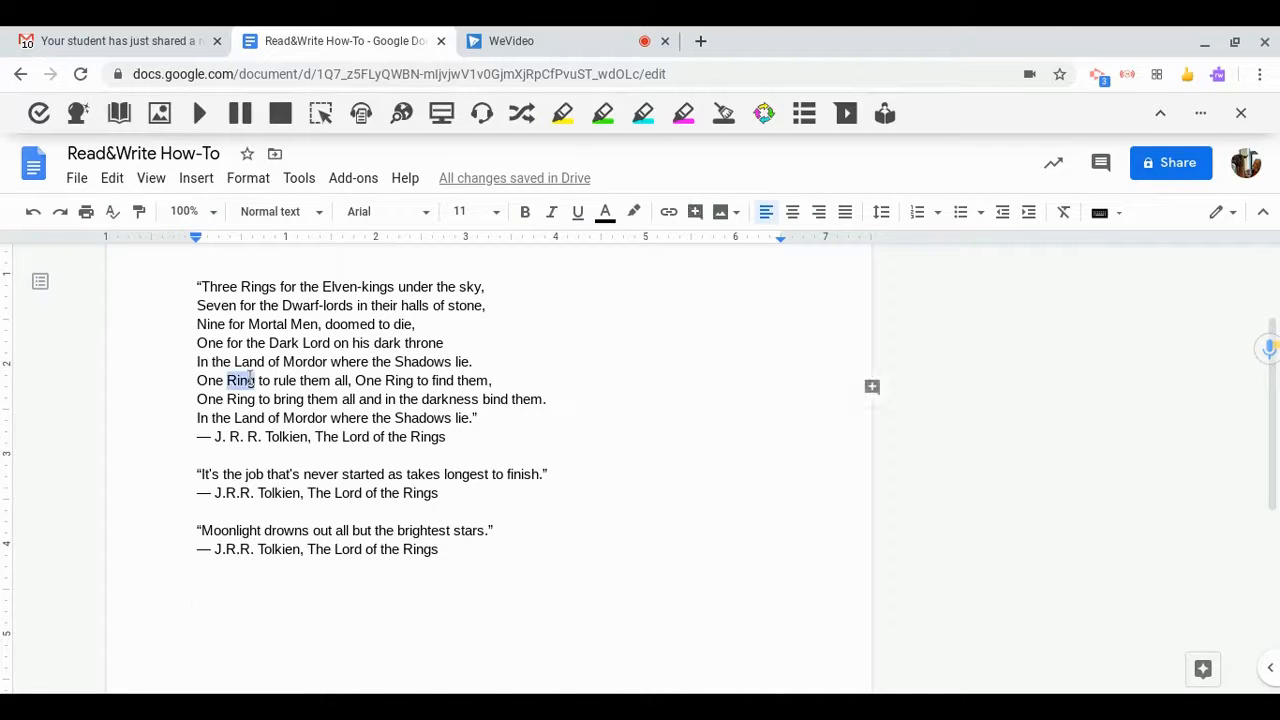
{"action": "left_click", "coordinate": [118, 116]}
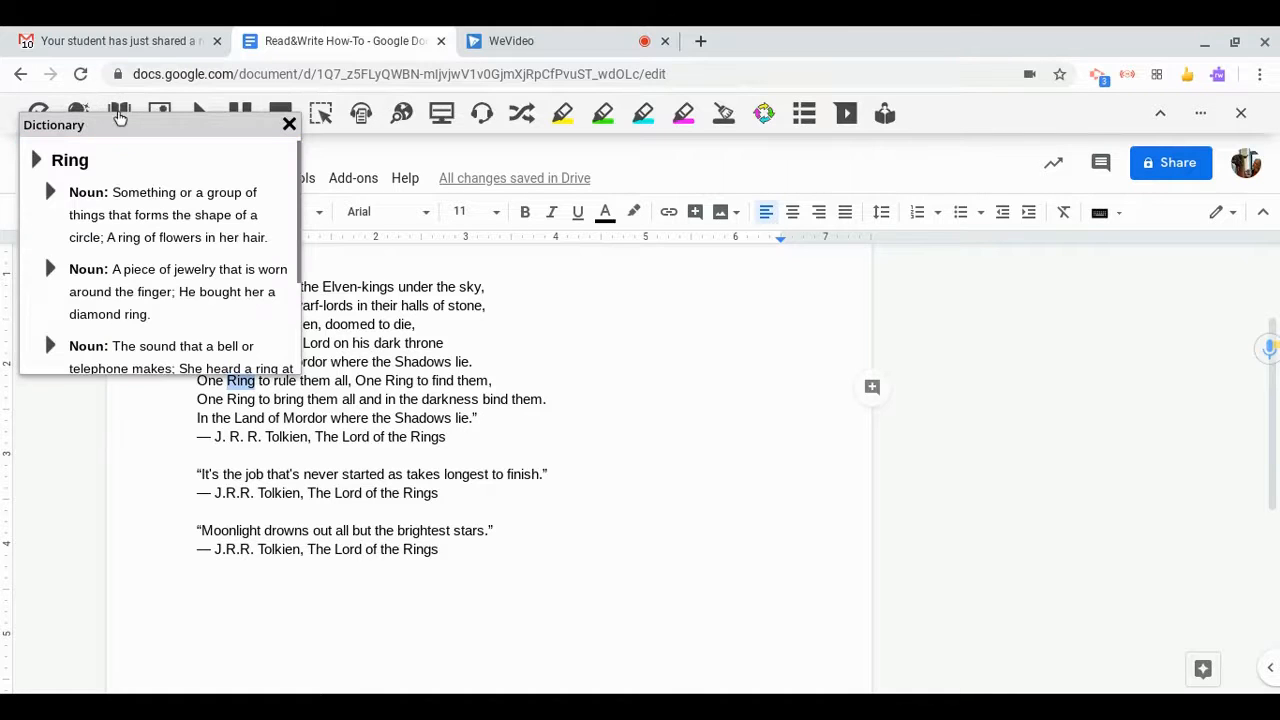
{"action": "left_click", "coordinate": [49, 270]}
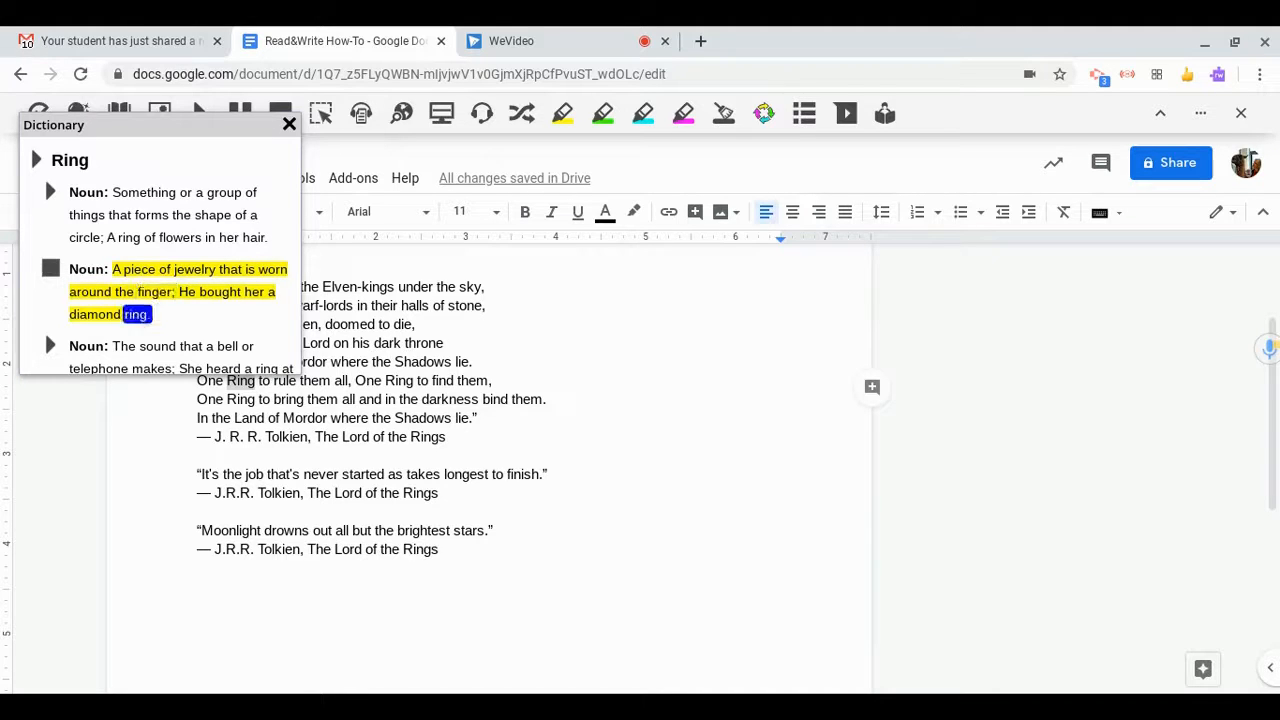
{"action": "left_click", "coordinate": [289, 124]}
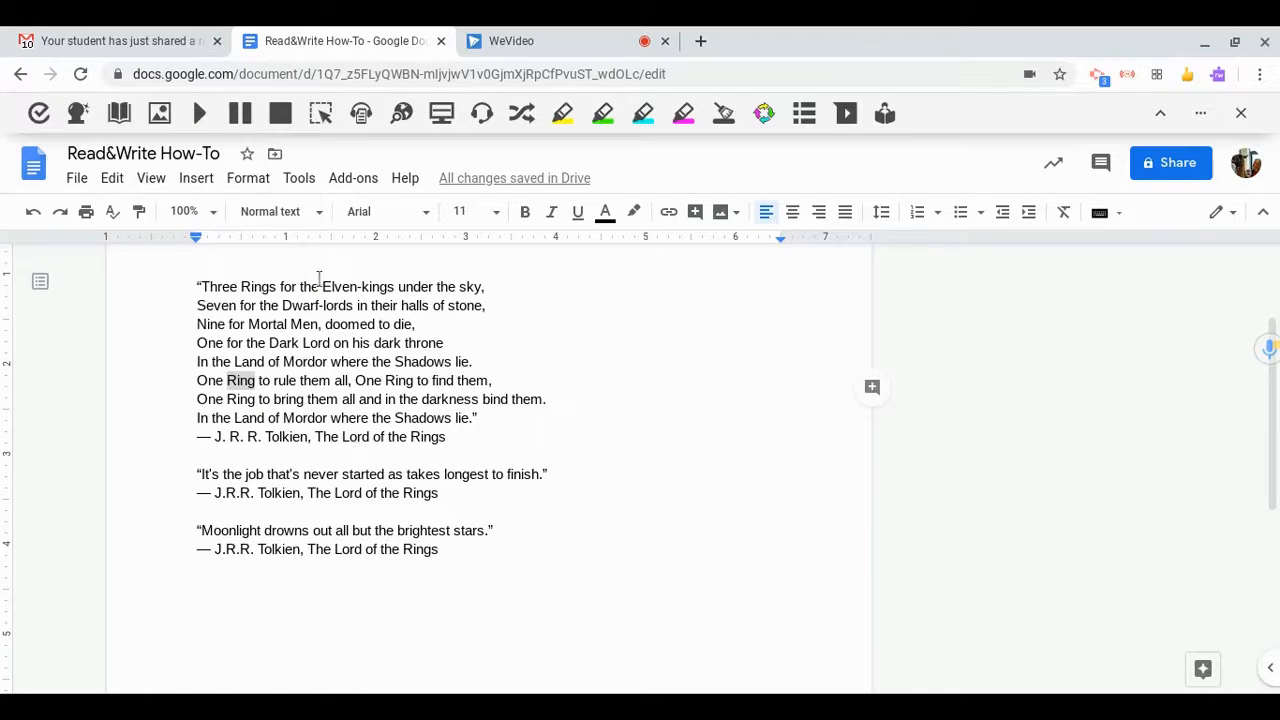
{"action": "left_click", "coordinate": [162, 116]}
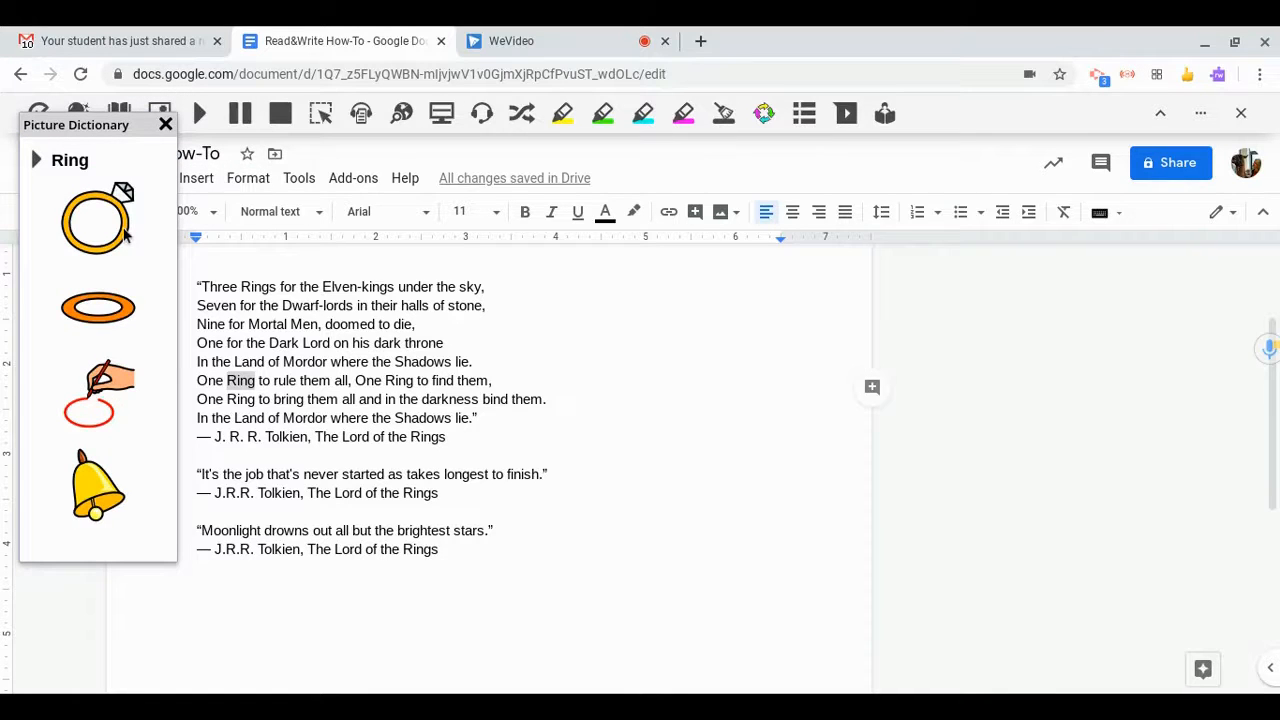
{"action": "left_click", "coordinate": [165, 124]}
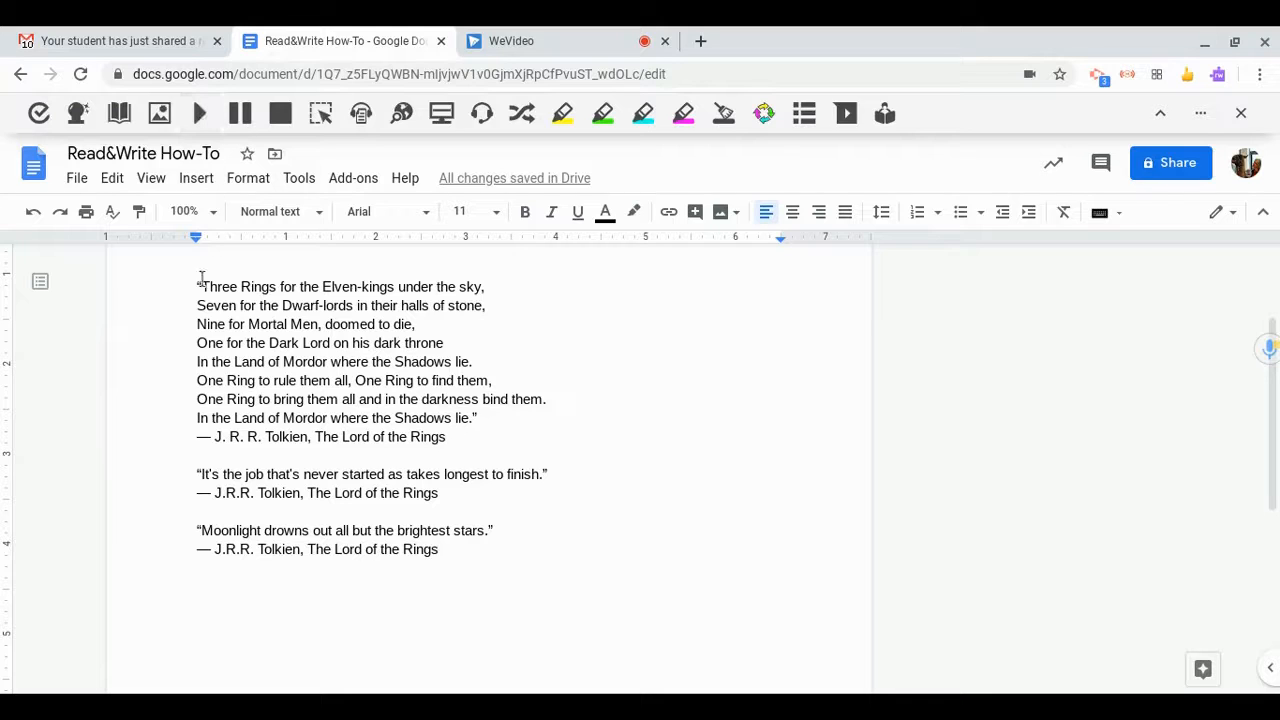
Have the first two lines of the "Three Rings" verse read aloud, and stop the playback.
{"action": "left_click_drag", "start_coordinate": [195, 286], "coordinate": [495, 306]}
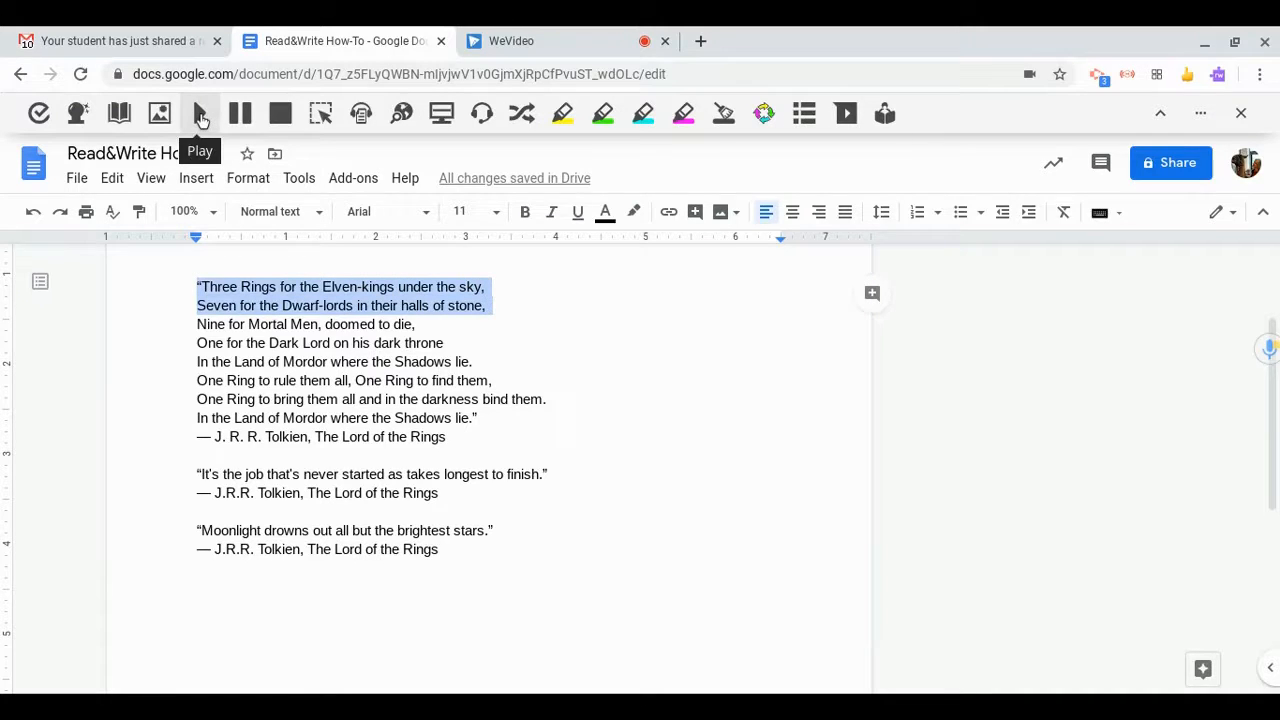
{"action": "left_click", "coordinate": [200, 115]}
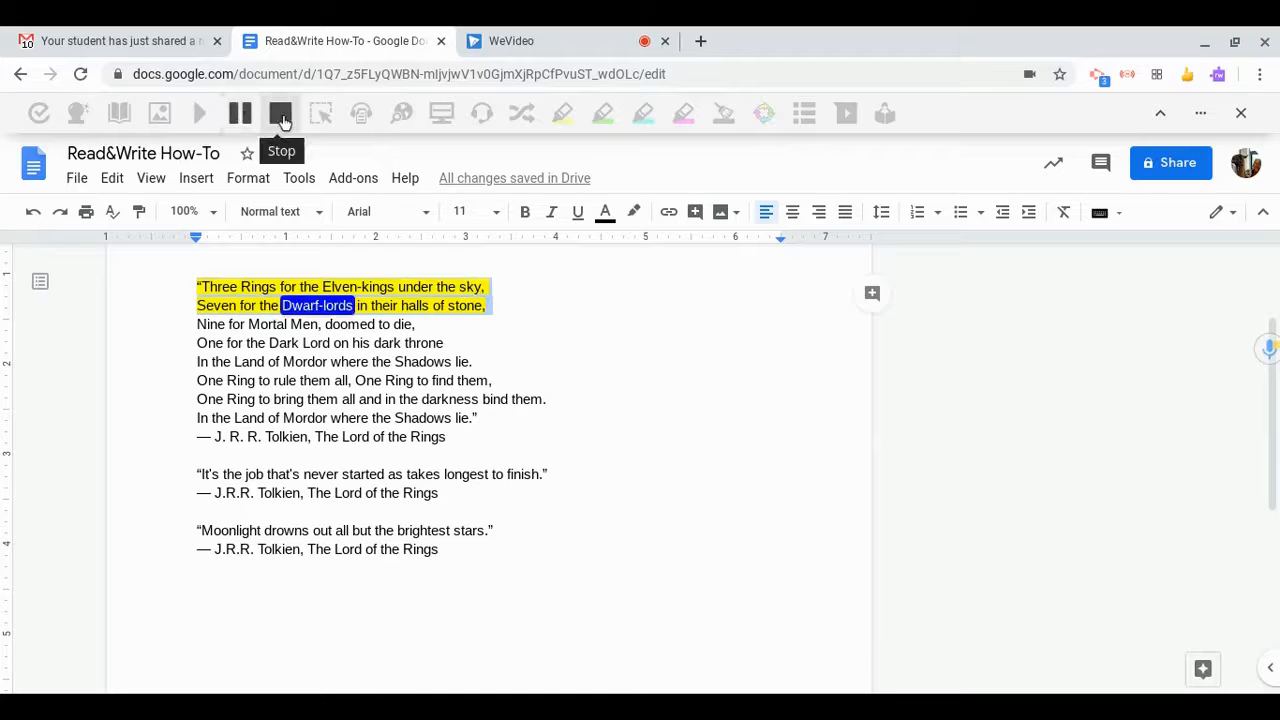
{"action": "left_click", "coordinate": [281, 115]}
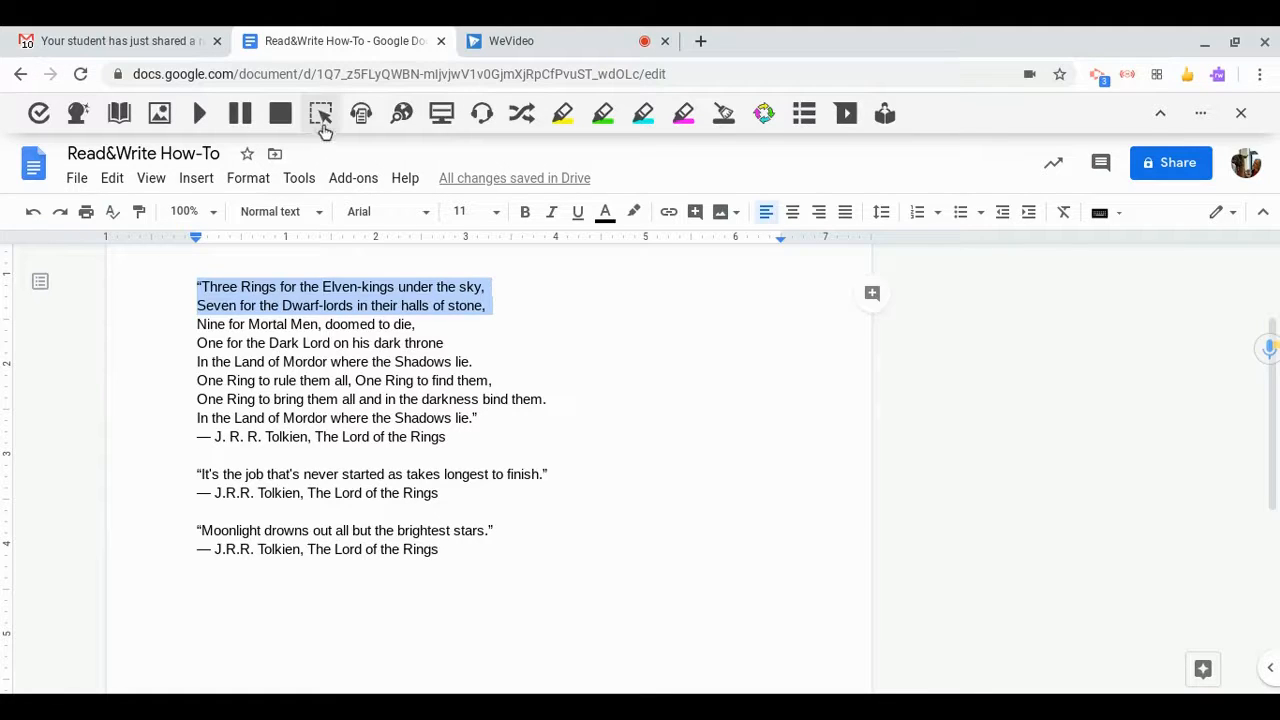
{"action": "left_click", "coordinate": [388, 398]}
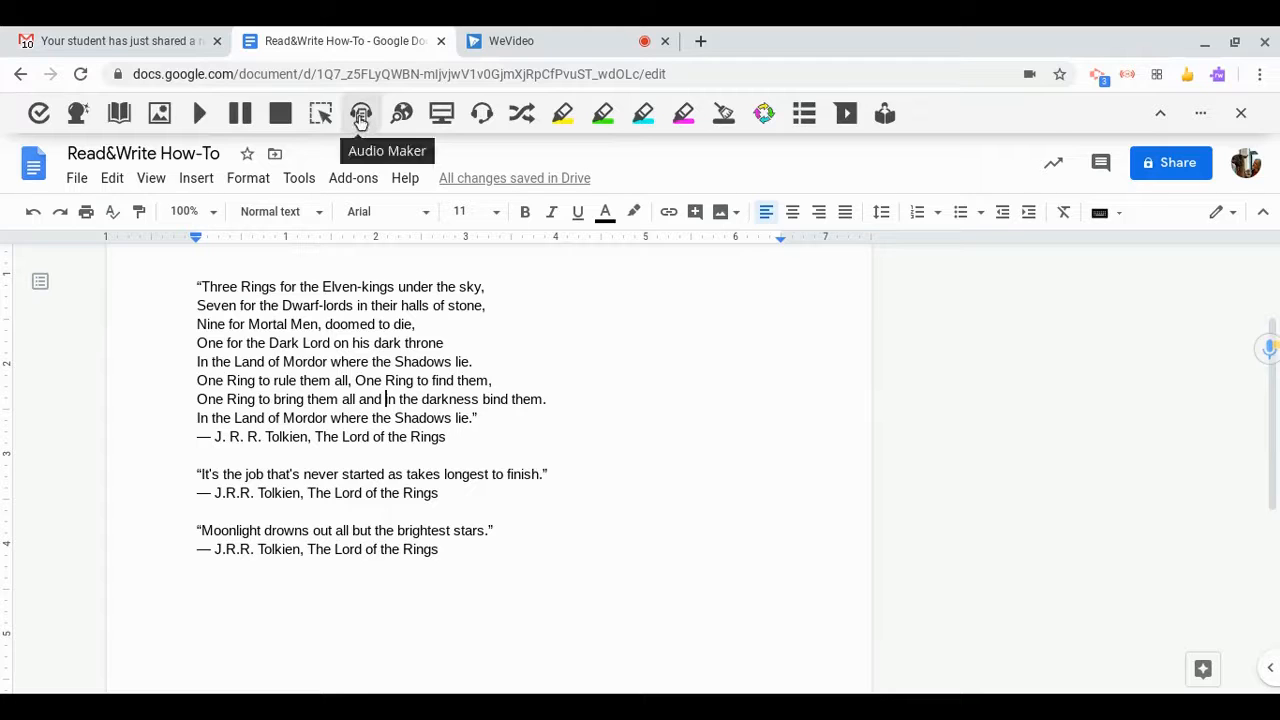
Convert the whole "Three Rings" verse, including its attribution line, to audio with Audio Maker.
{"action": "left_click", "coordinate": [197, 287]}
{"action": "left_click_drag", "start_coordinate": [197, 287], "coordinate": [455, 437]}
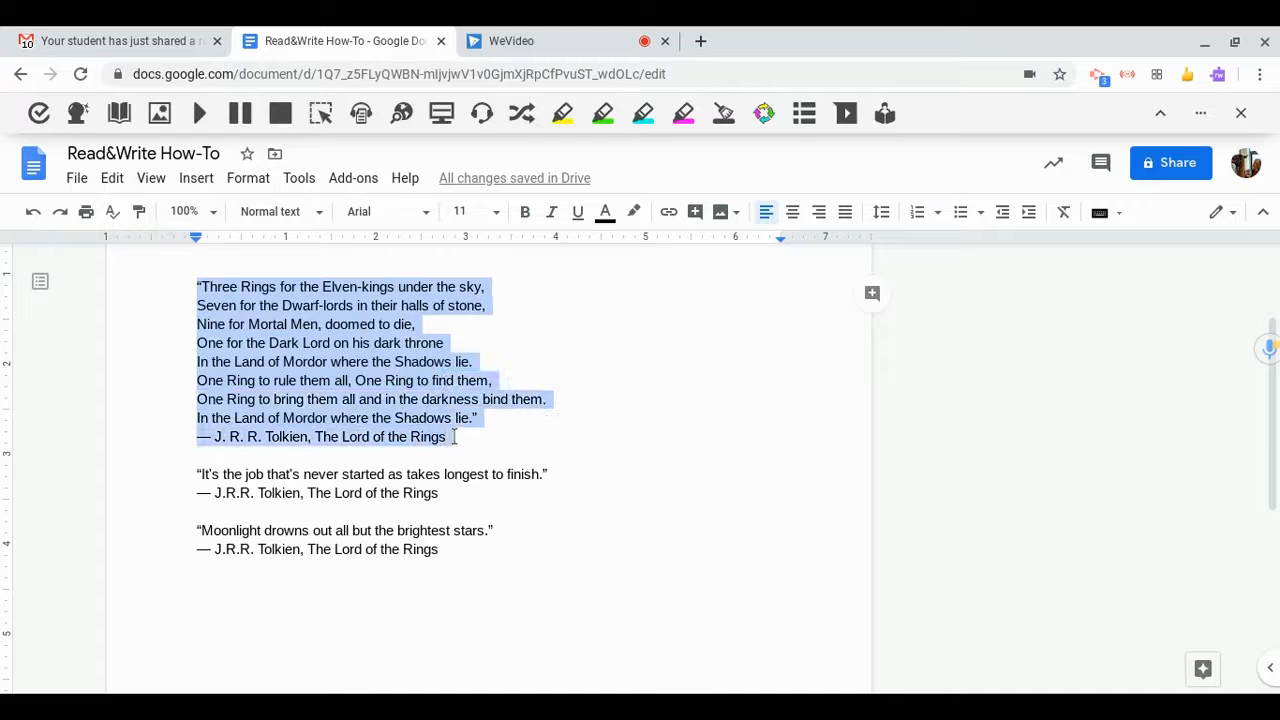
{"action": "left_click", "coordinate": [362, 116]}
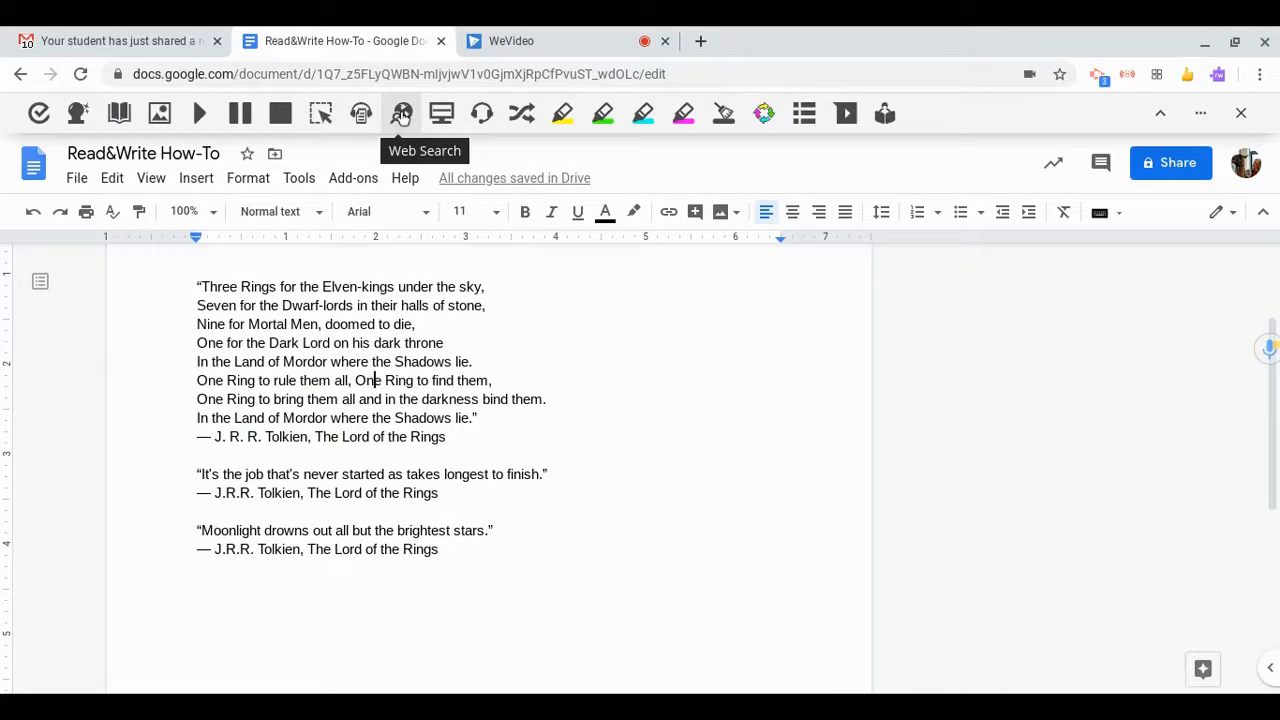
Run a web search for "Elven-kings" from the verse, and close the results page.
{"action": "double_click", "coordinate": [338, 287]}
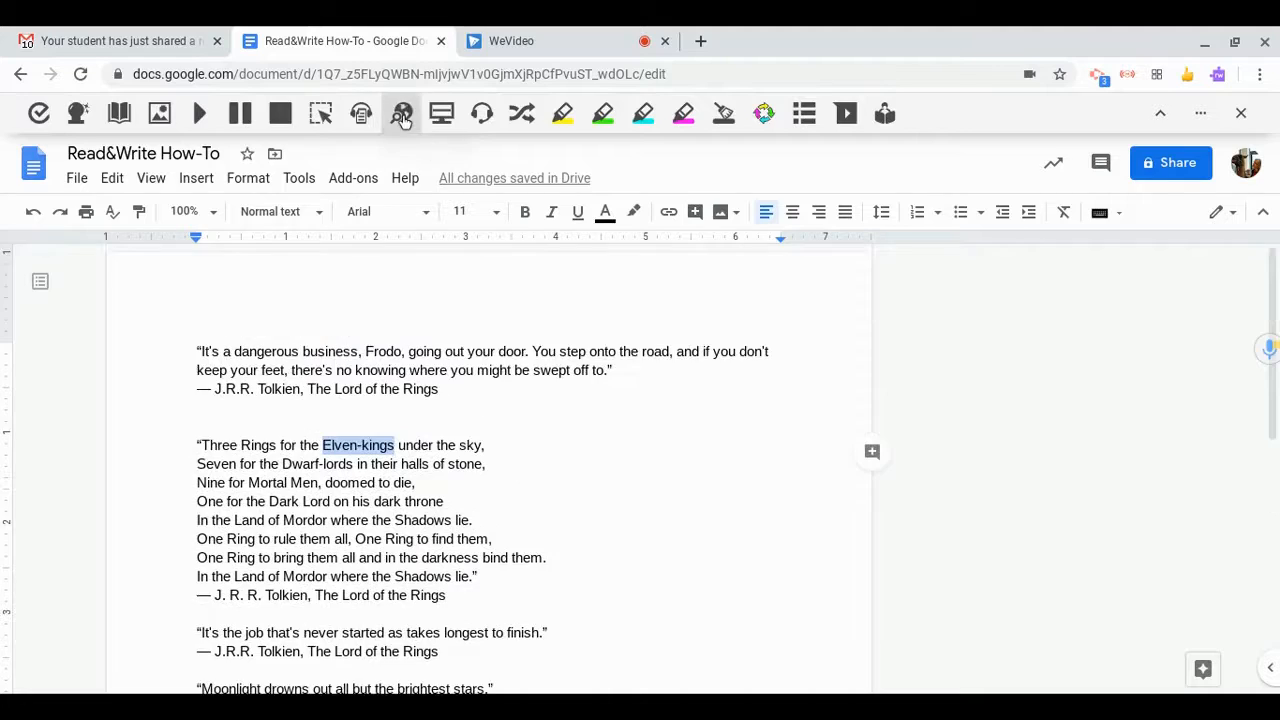
{"action": "left_click", "coordinate": [403, 114]}
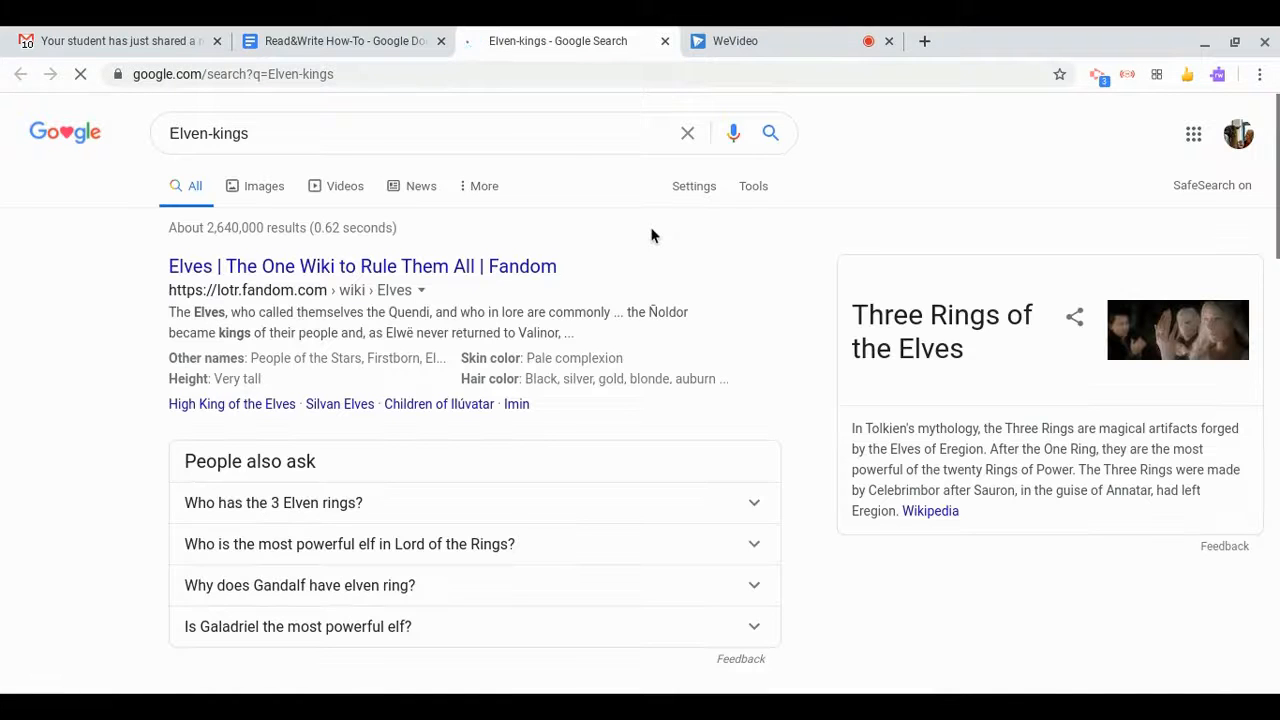
{"action": "left_click", "coordinate": [665, 41]}
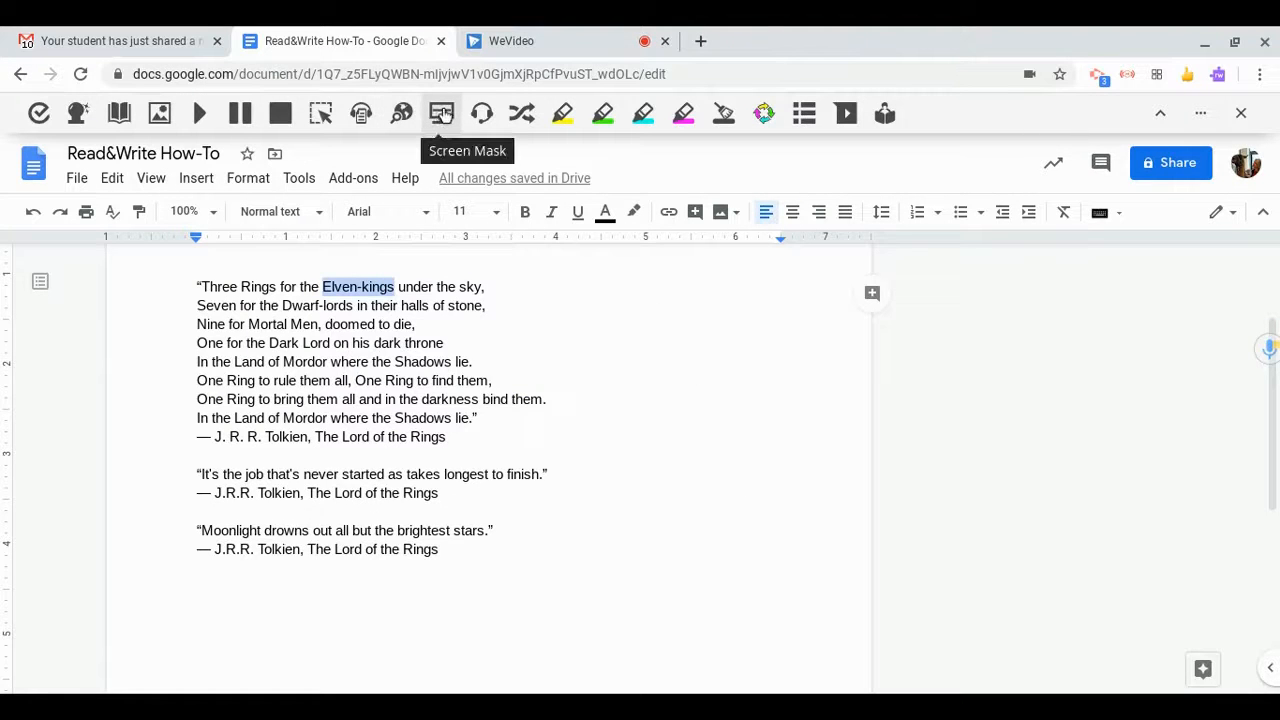
View the first quote in the document through the screen mask, and turn the mask off again.
{"action": "scroll", "coordinate": [510, 463], "scroll_direction": "up", "scroll_amount": 3}
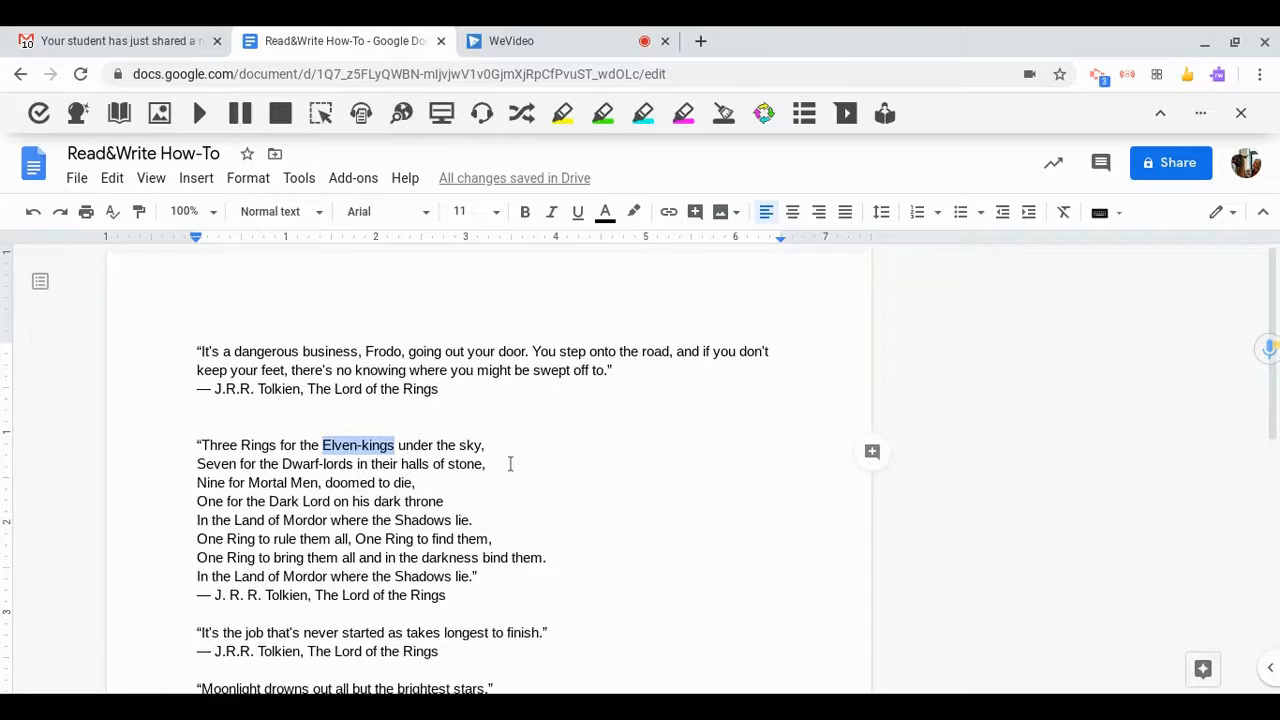
{"action": "scroll", "coordinate": [510, 463], "scroll_direction": "down", "scroll_amount": 1}
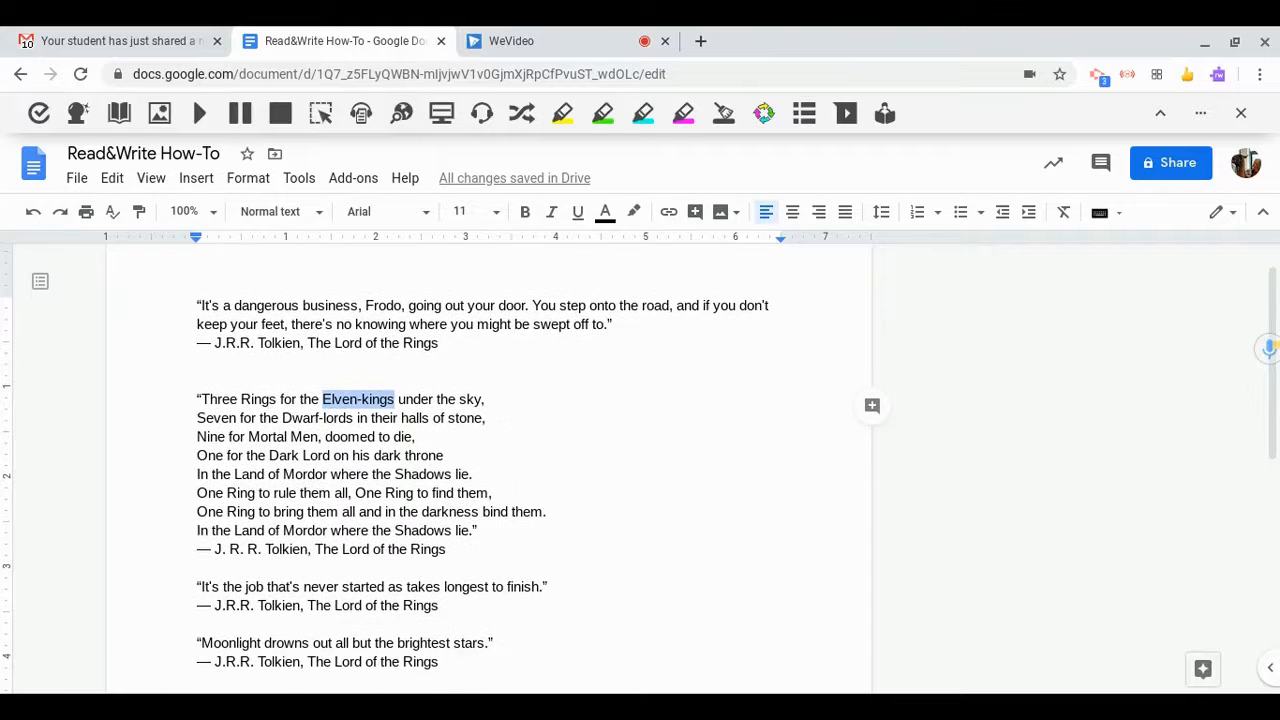
{"action": "left_click", "coordinate": [442, 115]}
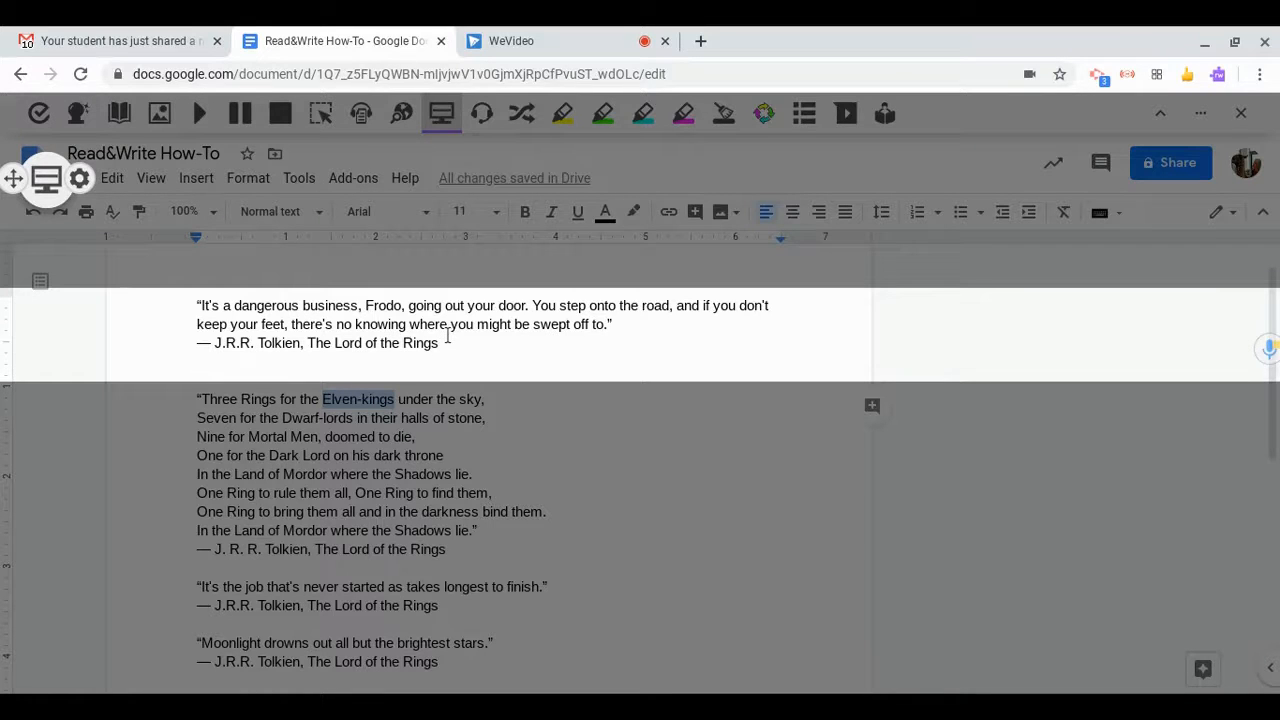
{"action": "left_click", "coordinate": [443, 116]}
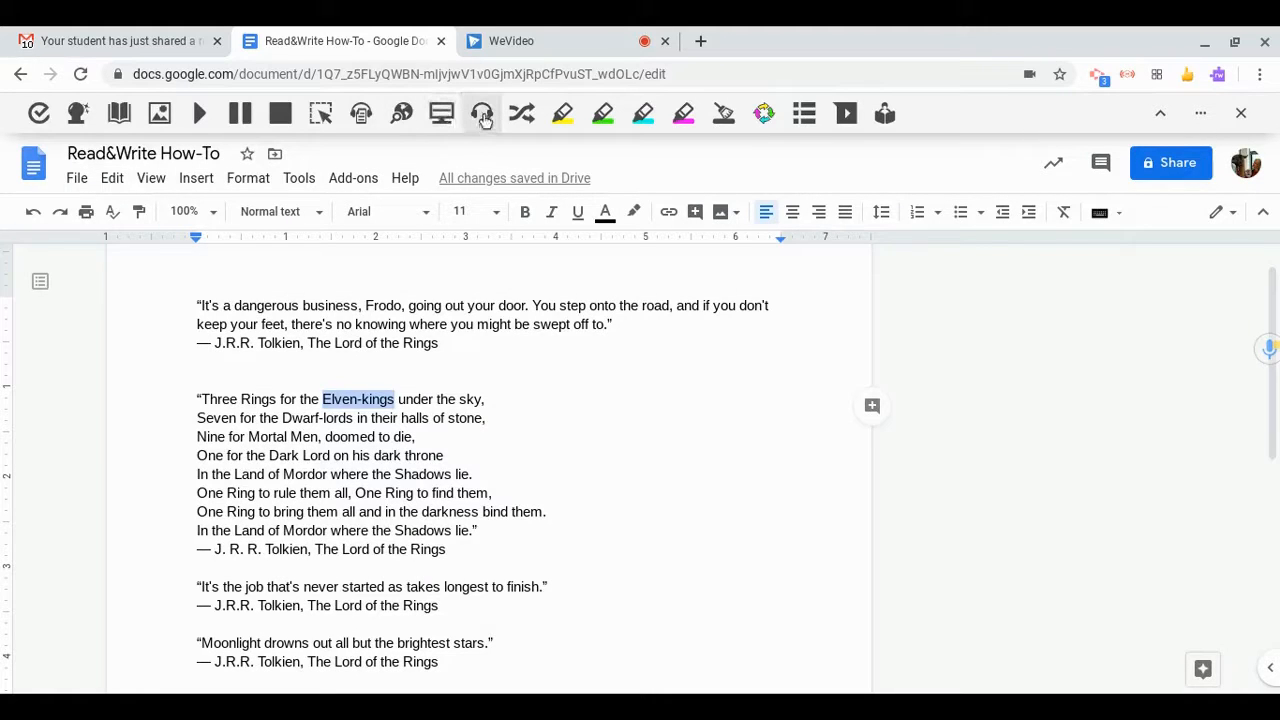
Dictate a test paragraph by voice on the blank line below the first quote, and delete the dictated text.
{"action": "left_click", "coordinate": [389, 370]}
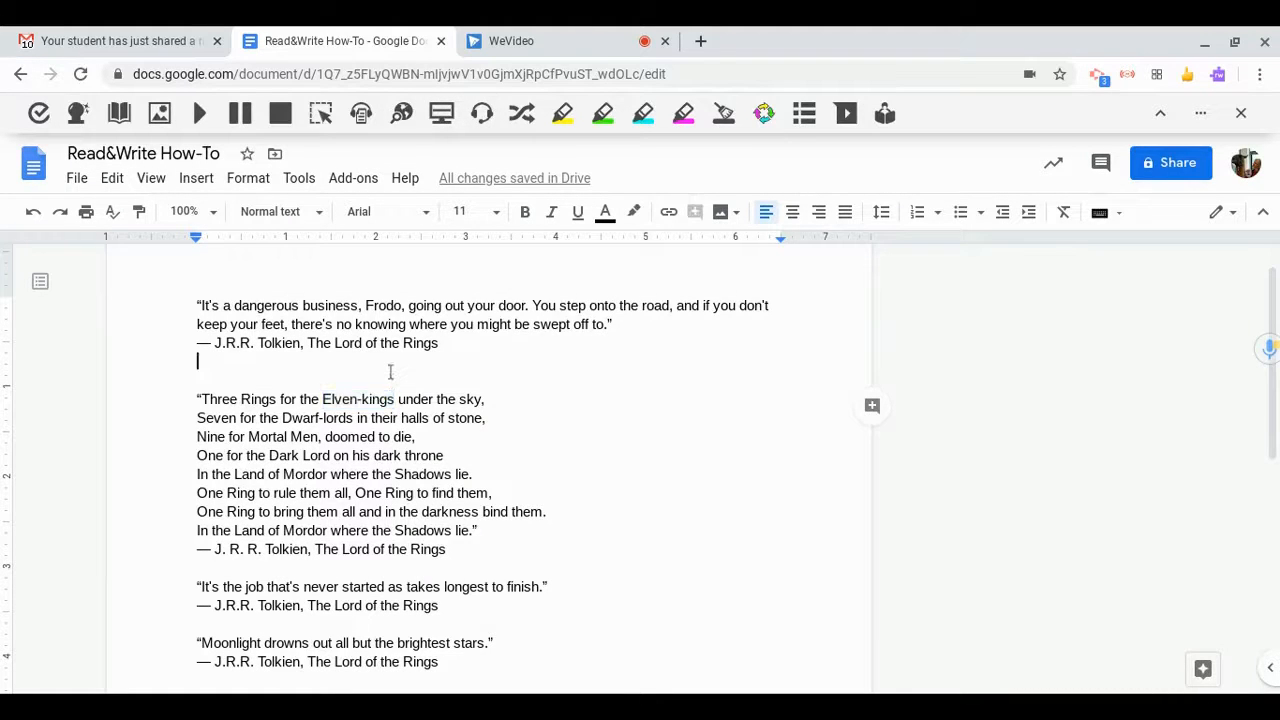
{"action": "left_click", "coordinate": [482, 116]}
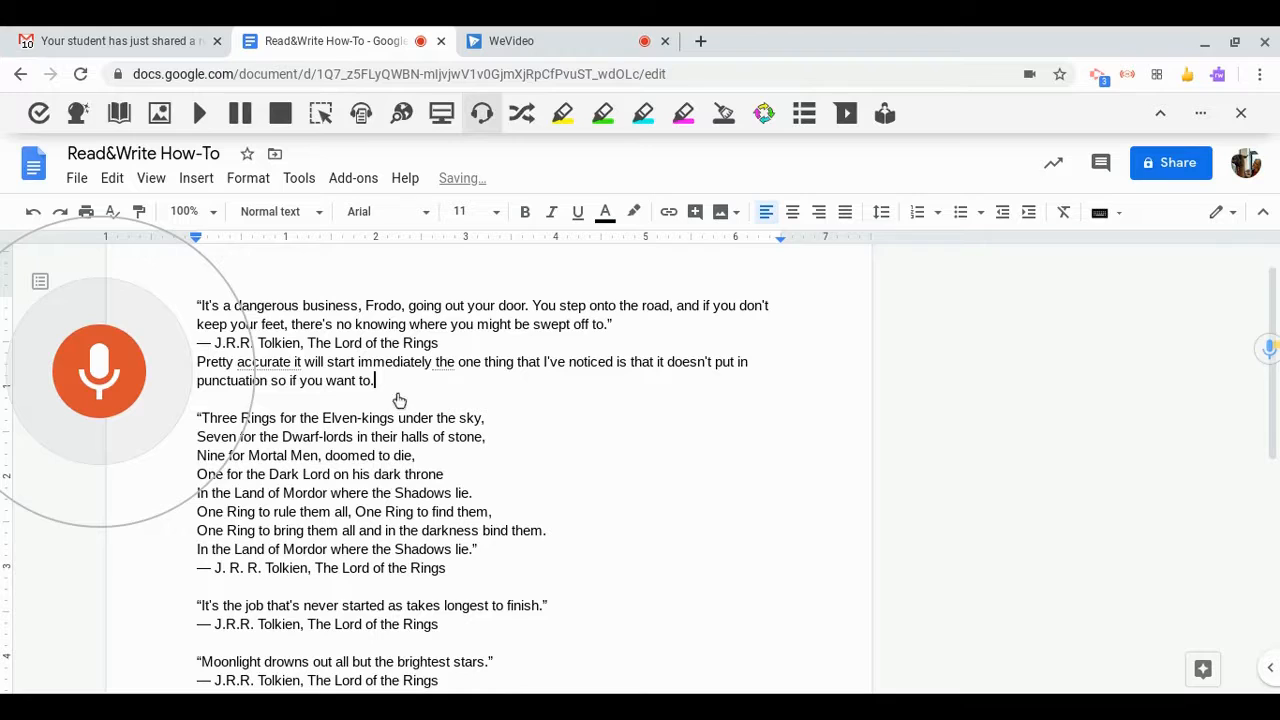
{"action": "left_click", "coordinate": [93, 367]}
{"action": "left_click", "coordinate": [133, 292]}
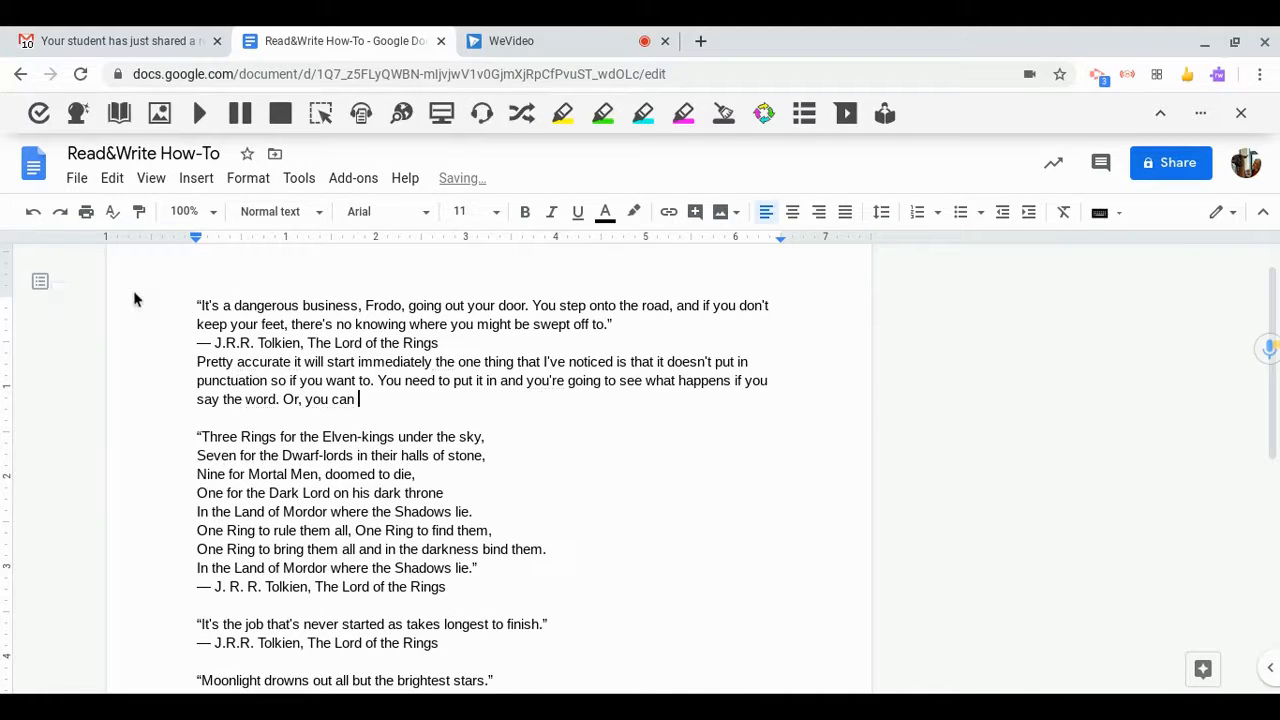
{"action": "triple_click", "coordinate": [272, 380]}
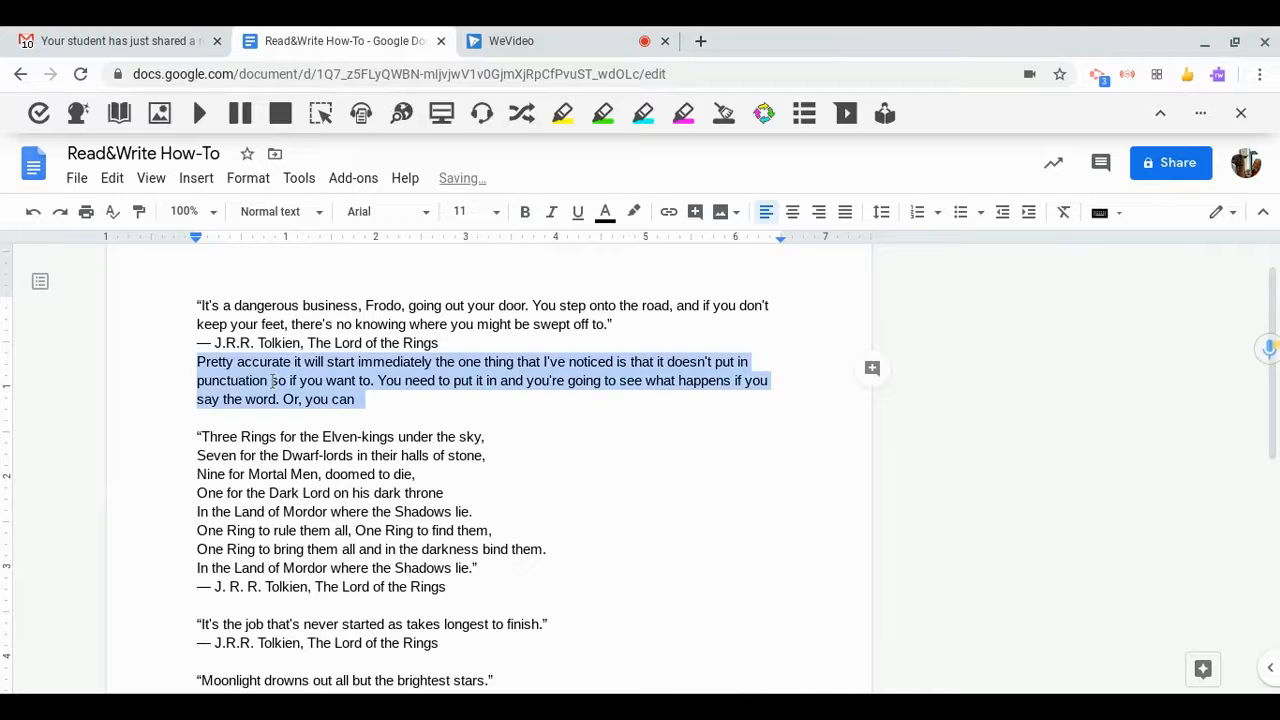
{"action": "key", "text": "BackSpace"}
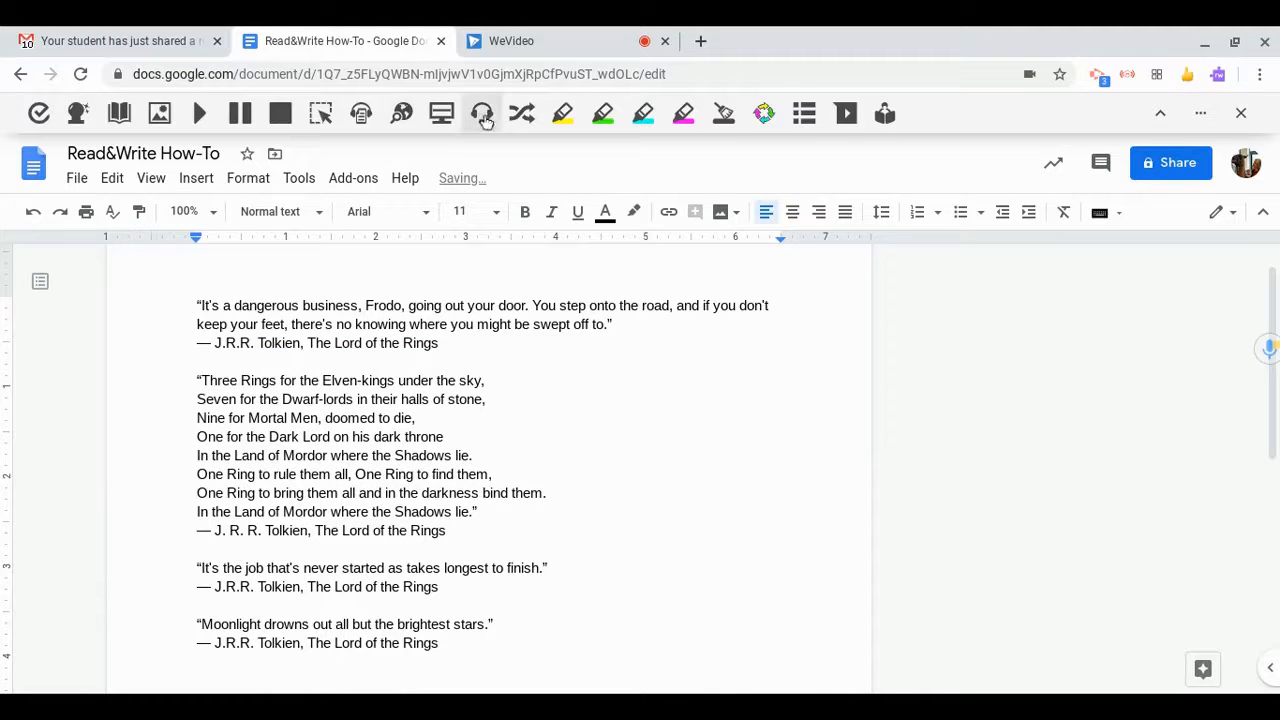
Review the Read&Write speech options, including the available voices, keep Spanish - español as the translation language, and accept the settings.
{"action": "left_click", "coordinate": [1200, 113]}
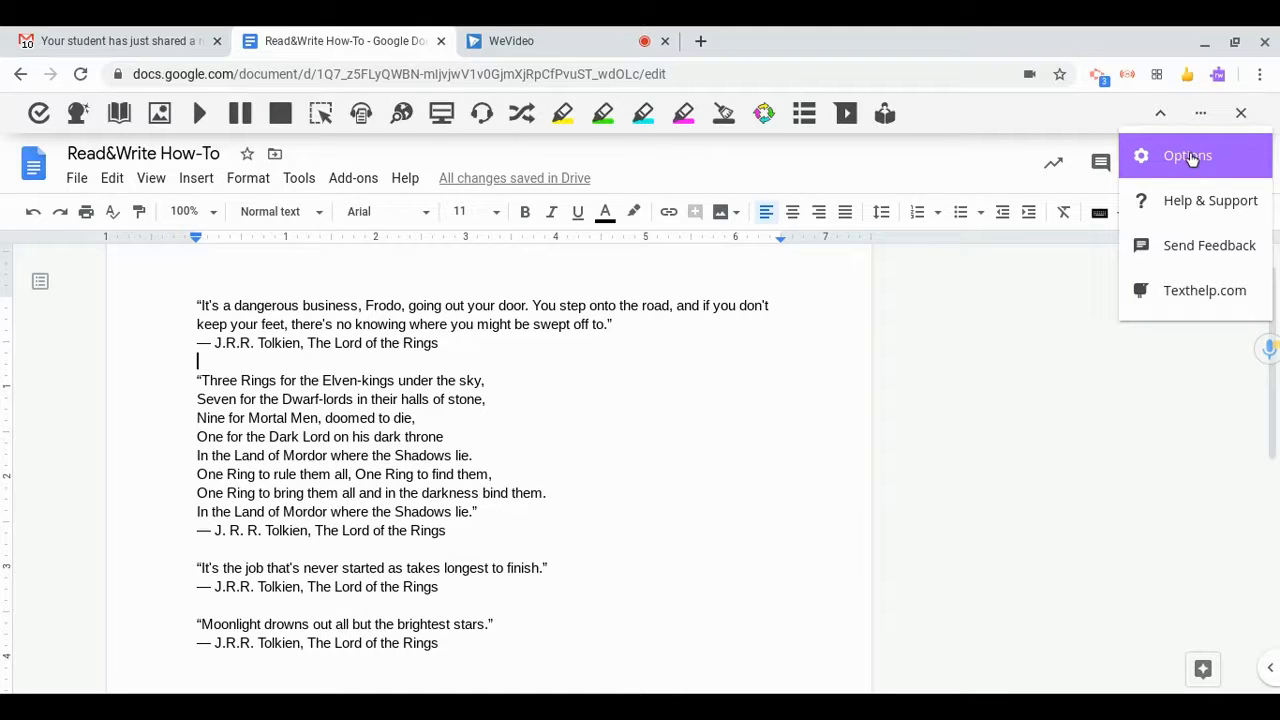
{"action": "left_click", "coordinate": [1187, 155]}
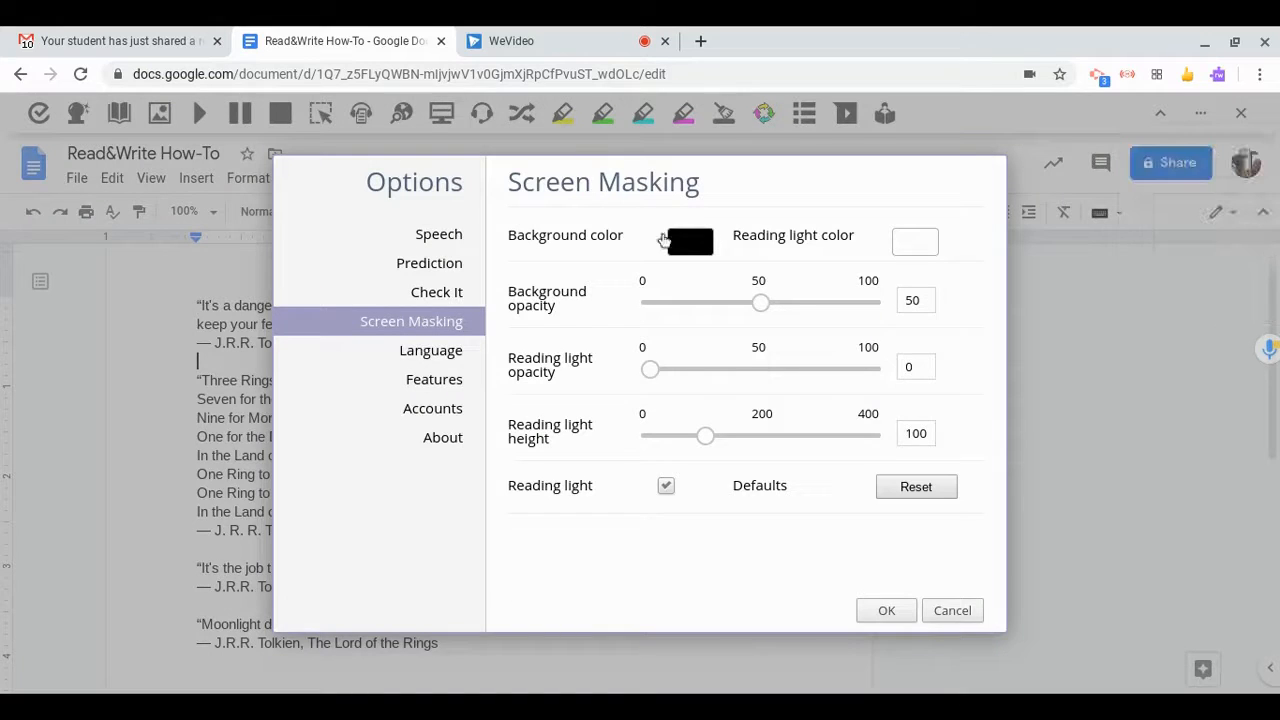
{"action": "left_click", "coordinate": [451, 238]}
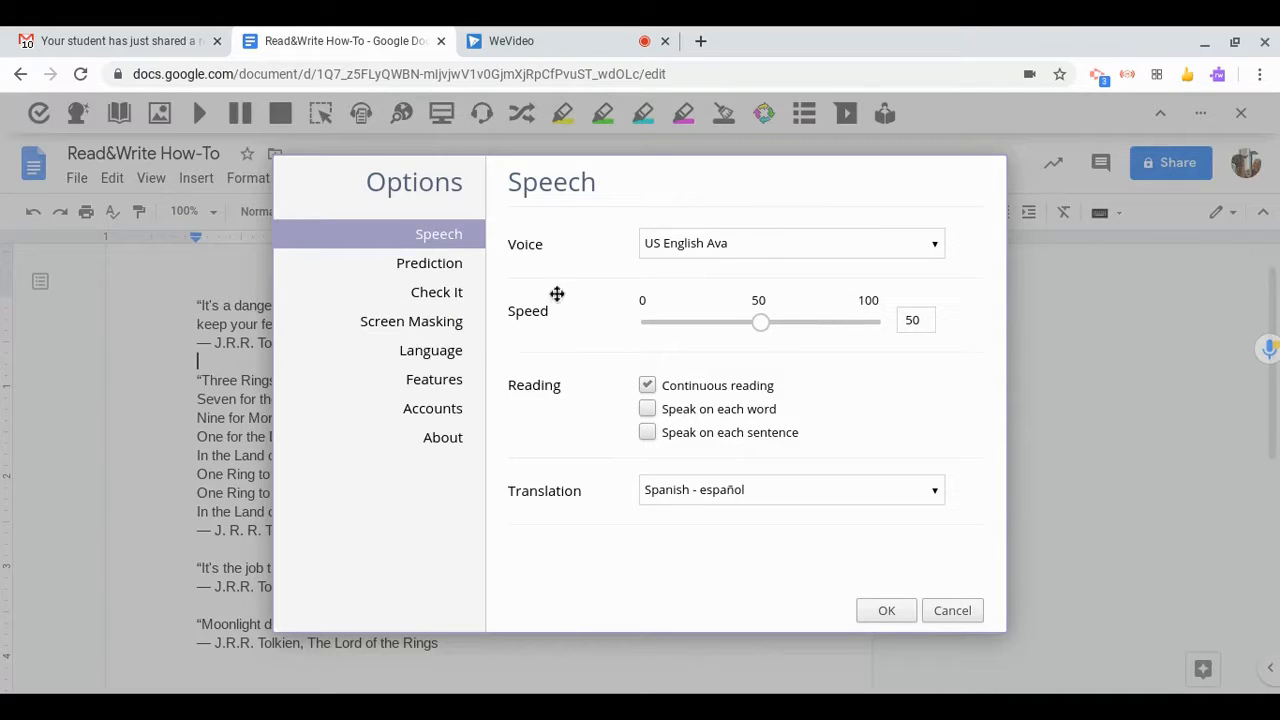
{"action": "left_click", "coordinate": [771, 244]}
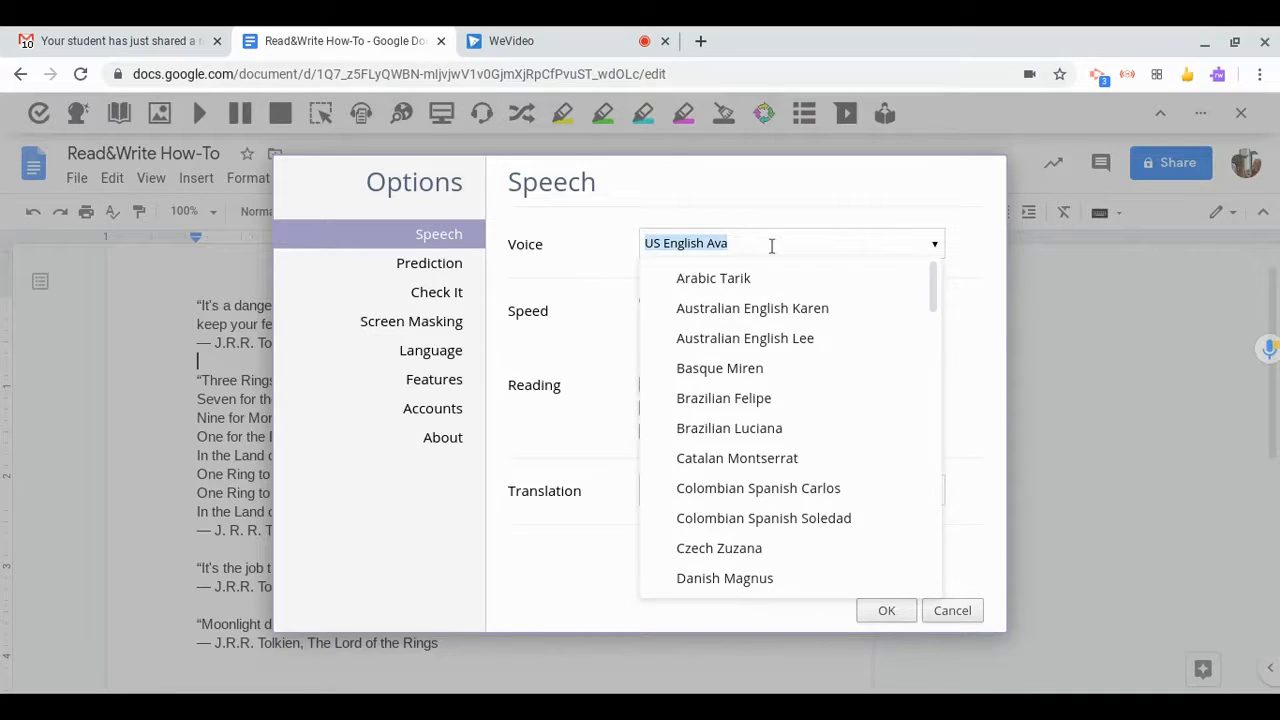
{"action": "left_click", "coordinate": [771, 244]}
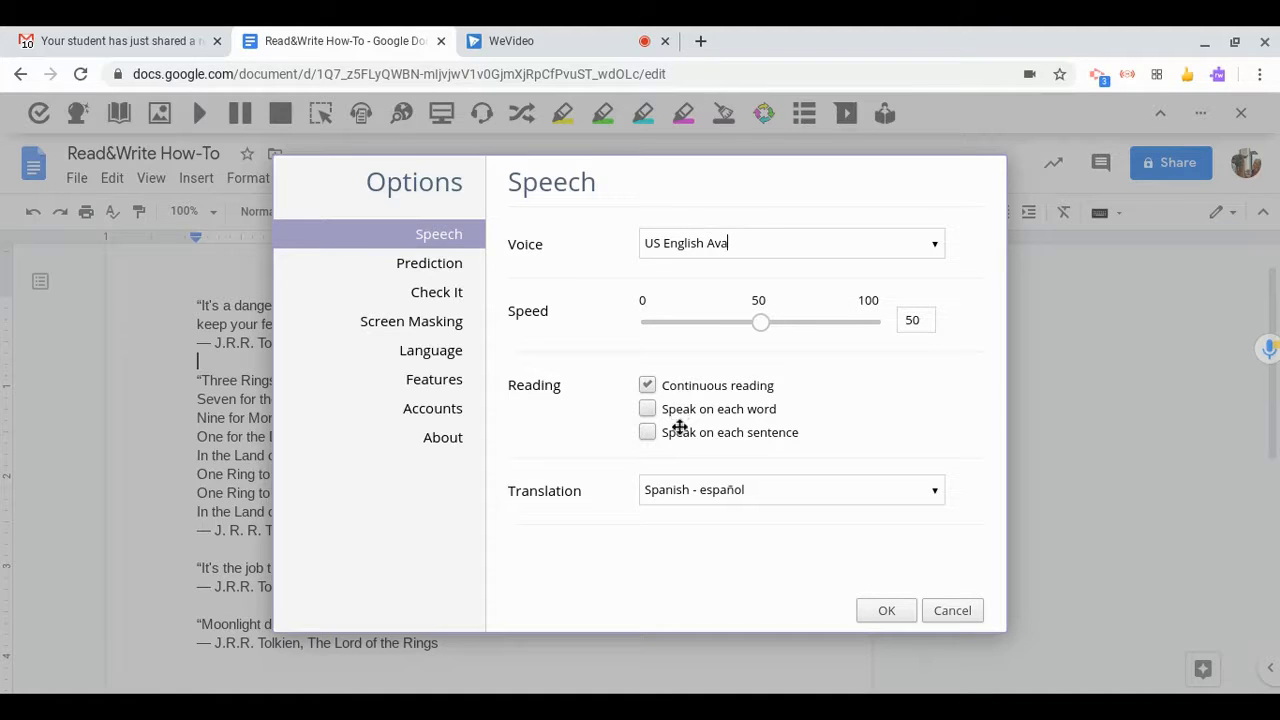
{"action": "left_click", "coordinate": [697, 489]}
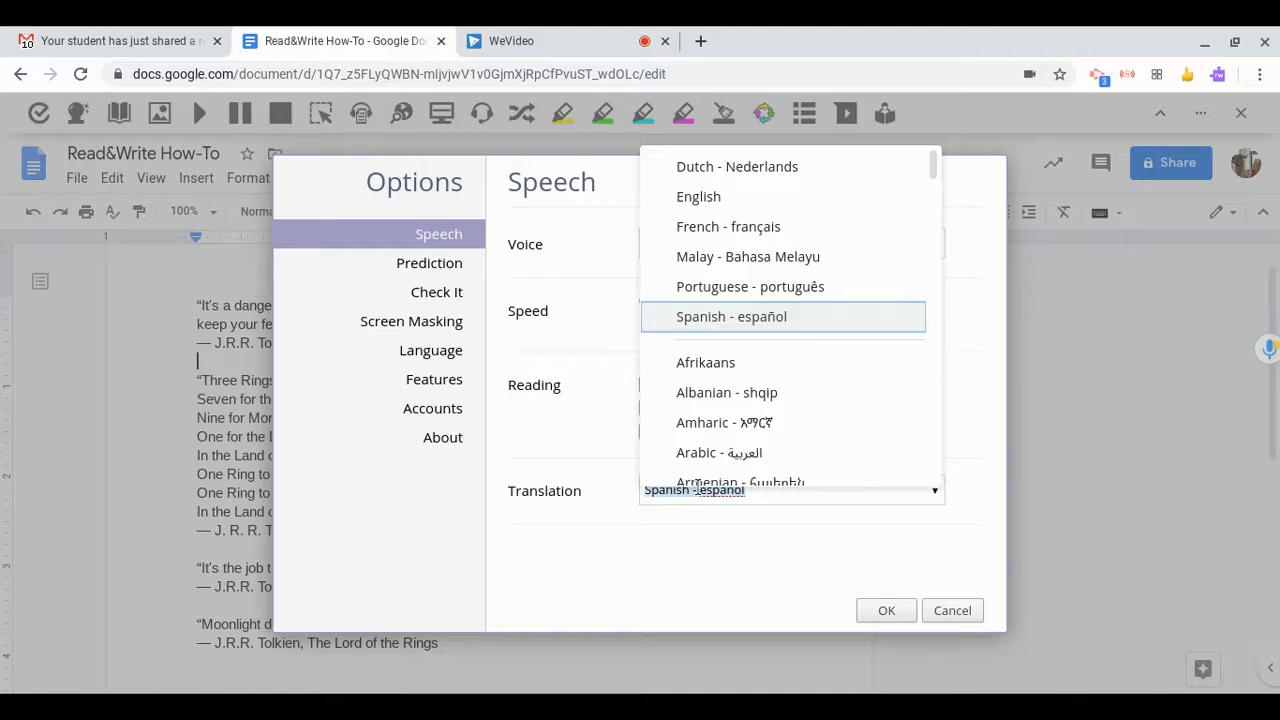
{"action": "left_click", "coordinate": [740, 318]}
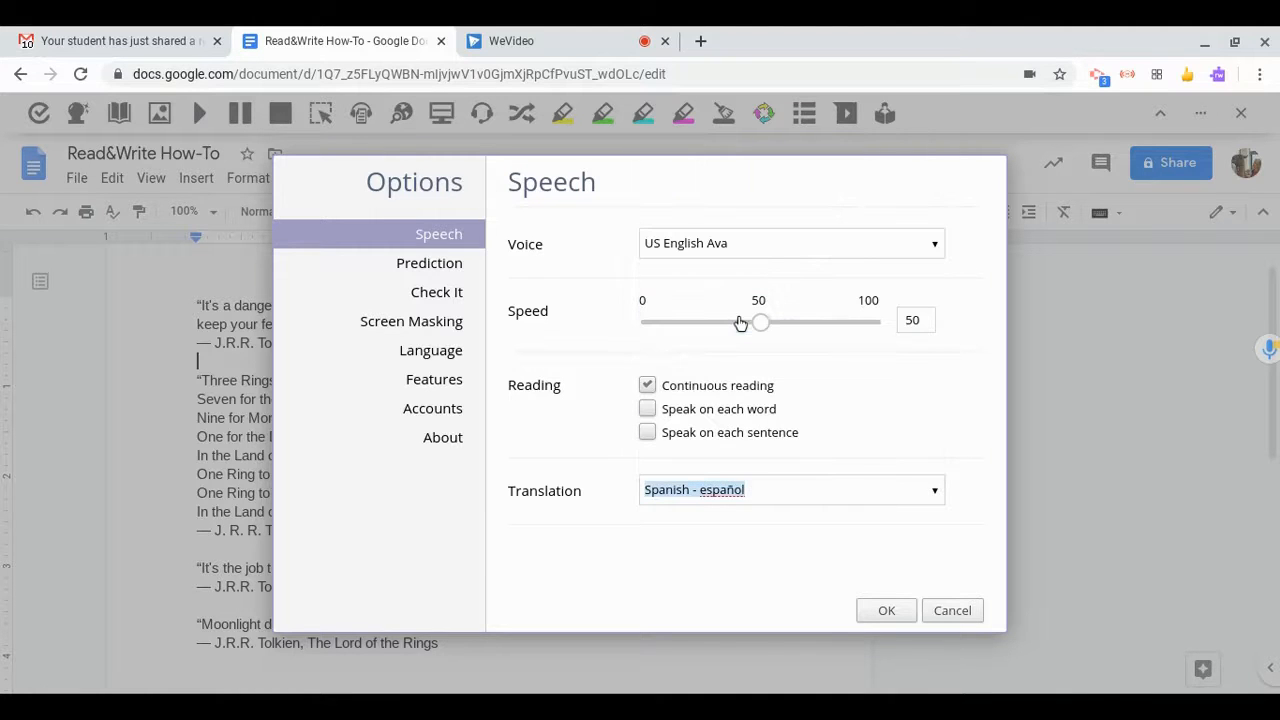
{"action": "left_click", "coordinate": [887, 613]}
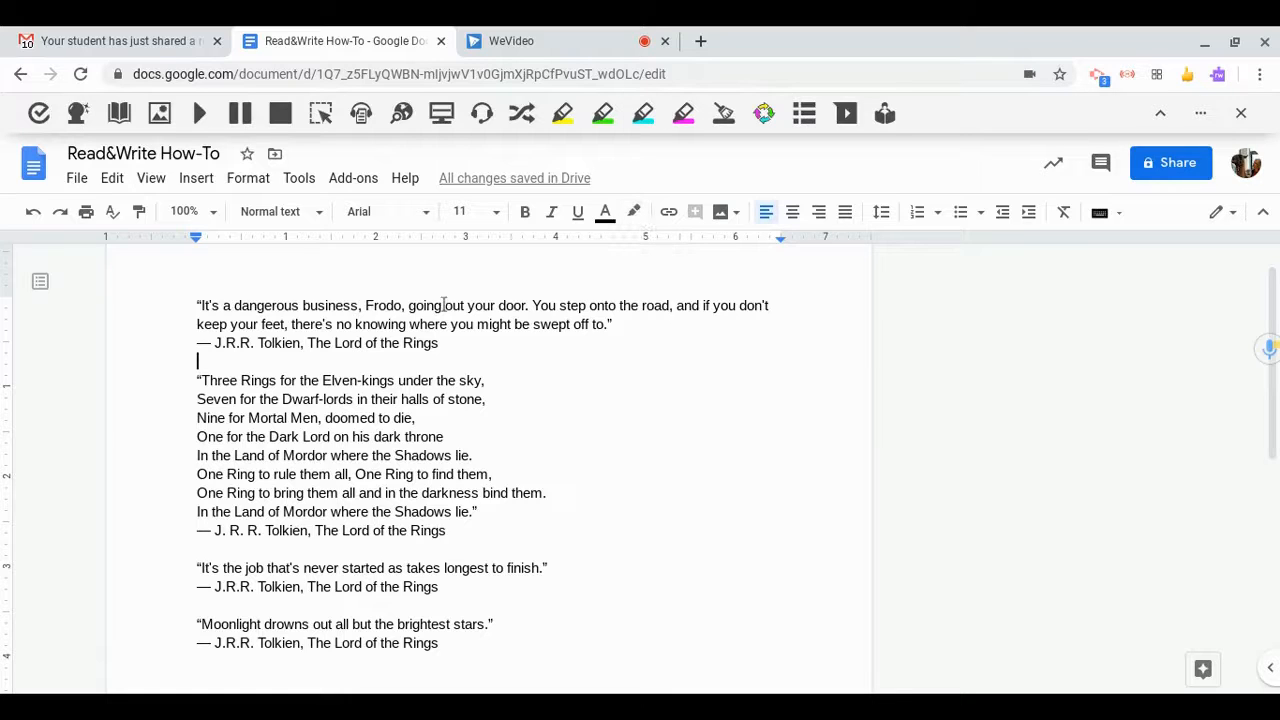
Highlight the word "Frodo," in the first quote in yellow.
{"action": "left_click_drag", "start_coordinate": [365, 309], "coordinate": [405, 309]}
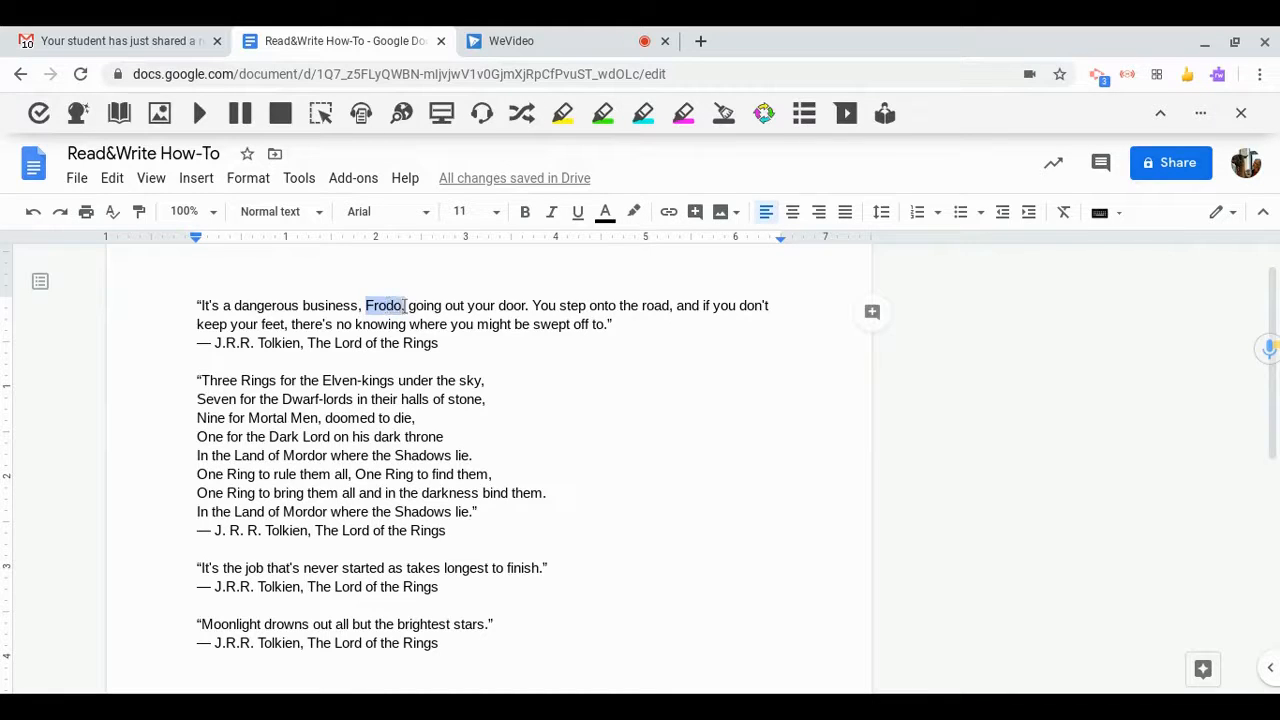
{"action": "left_click", "coordinate": [562, 115]}
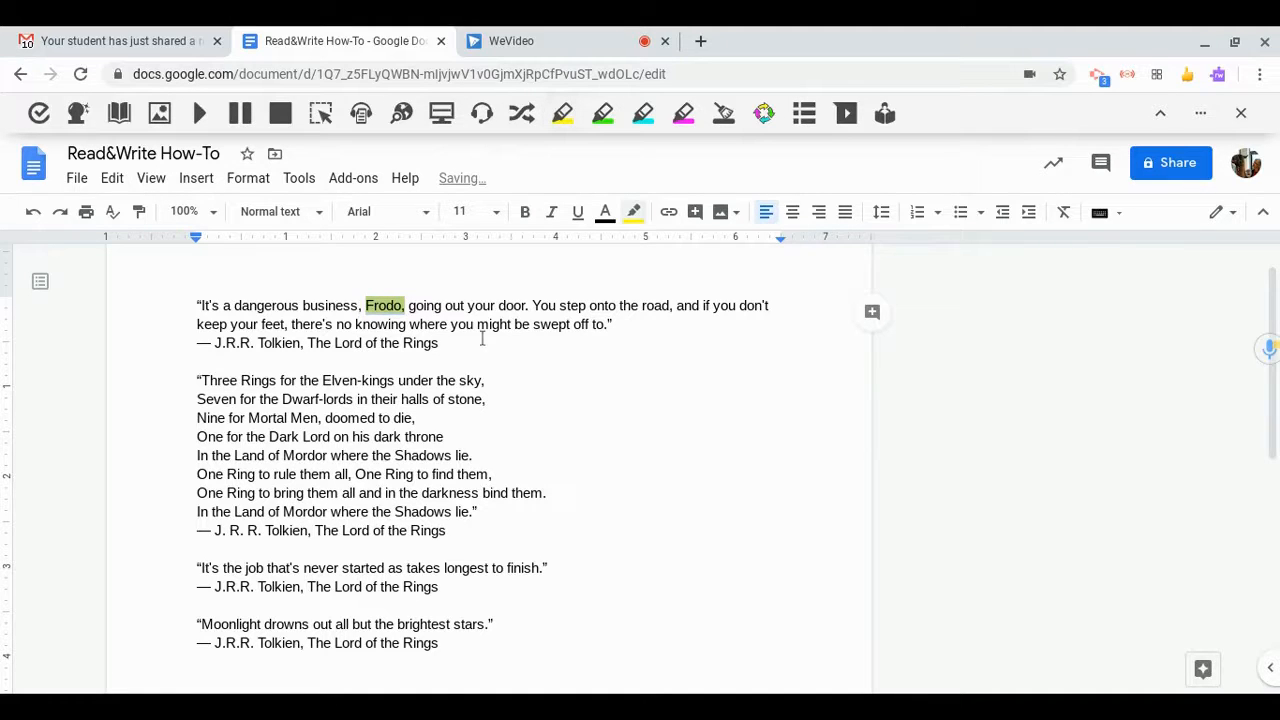
{"action": "left_click", "coordinate": [482, 340]}
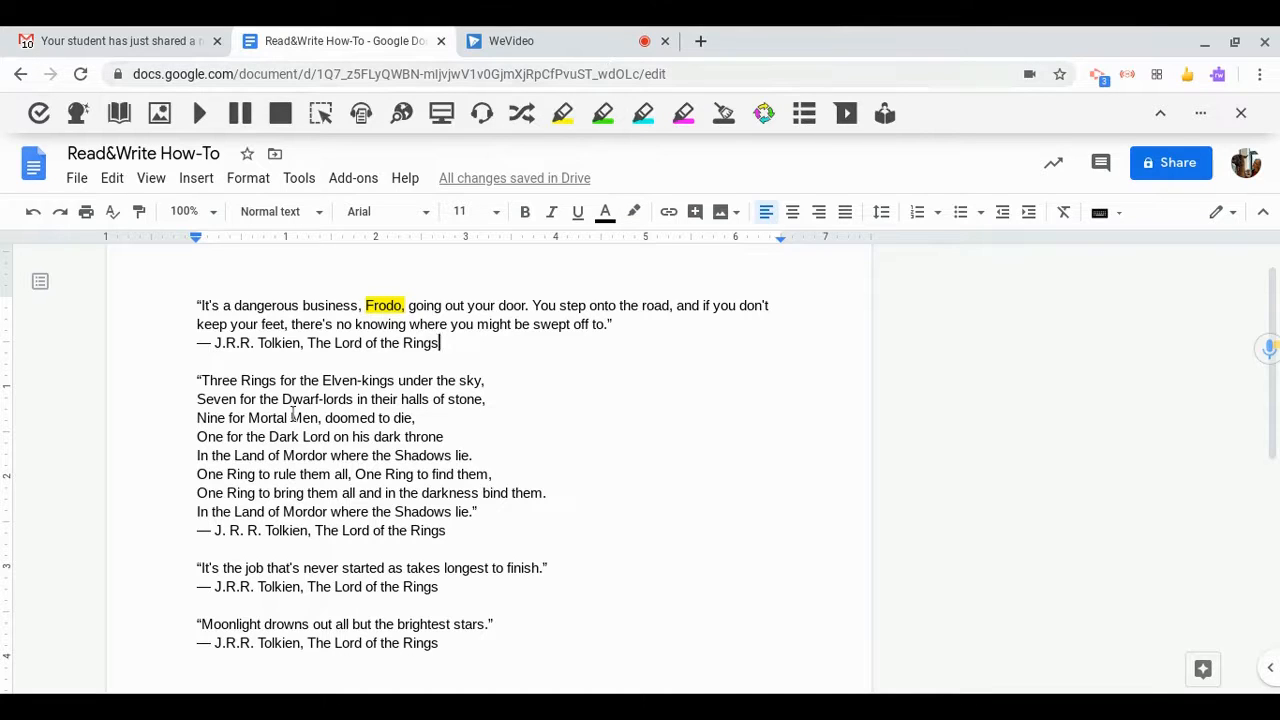
Highlight the verse's "Three Rings" line in green and its "Seven for the Dwarf-lords" line in blue.
{"action": "double_click", "coordinate": [324, 380]}
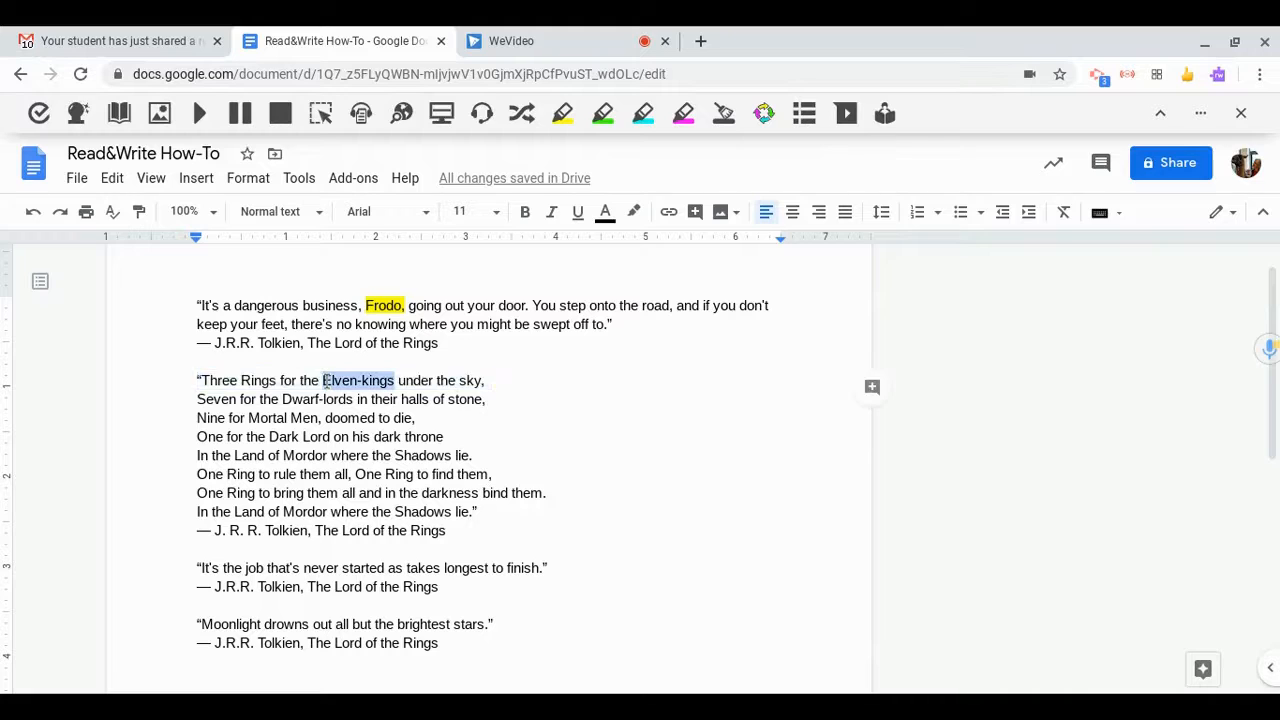
{"action": "triple_click", "coordinate": [324, 380]}
{"action": "left_click", "coordinate": [605, 113]}
{"action": "left_click", "coordinate": [643, 113]}
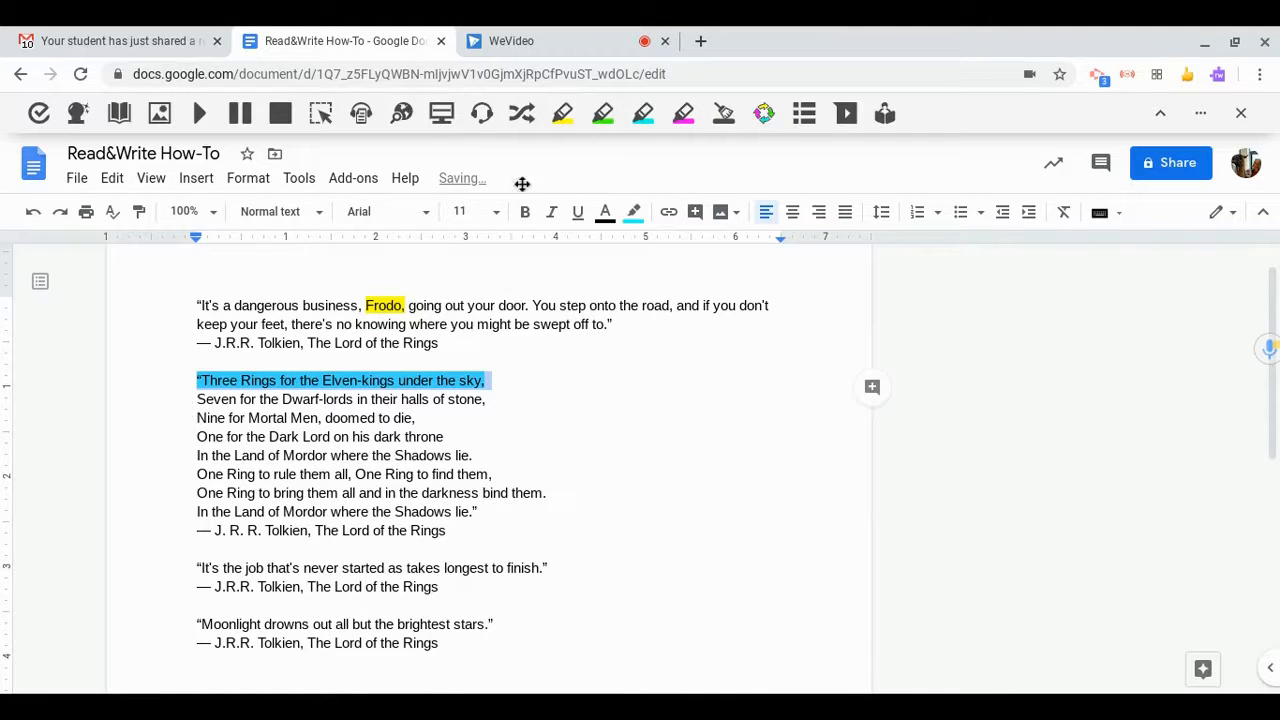
{"action": "left_click", "coordinate": [603, 113]}
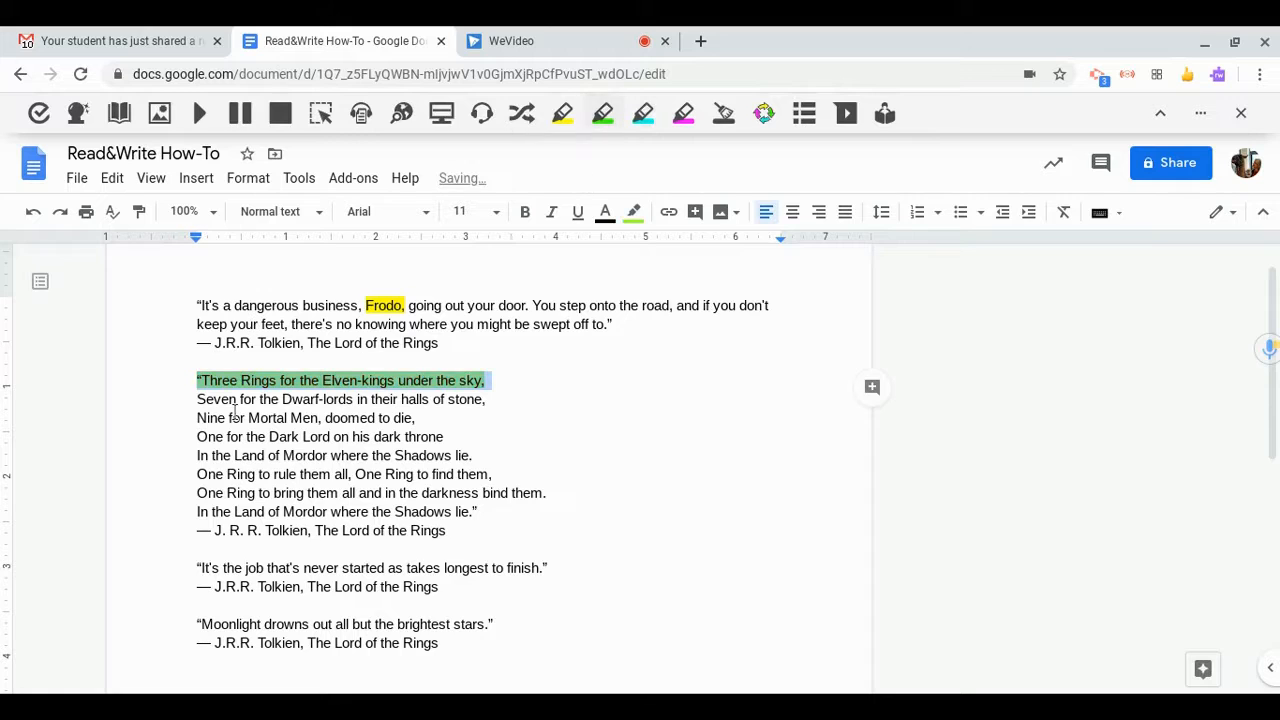
{"action": "triple_click", "coordinate": [262, 400]}
{"action": "left_click", "coordinate": [643, 113]}
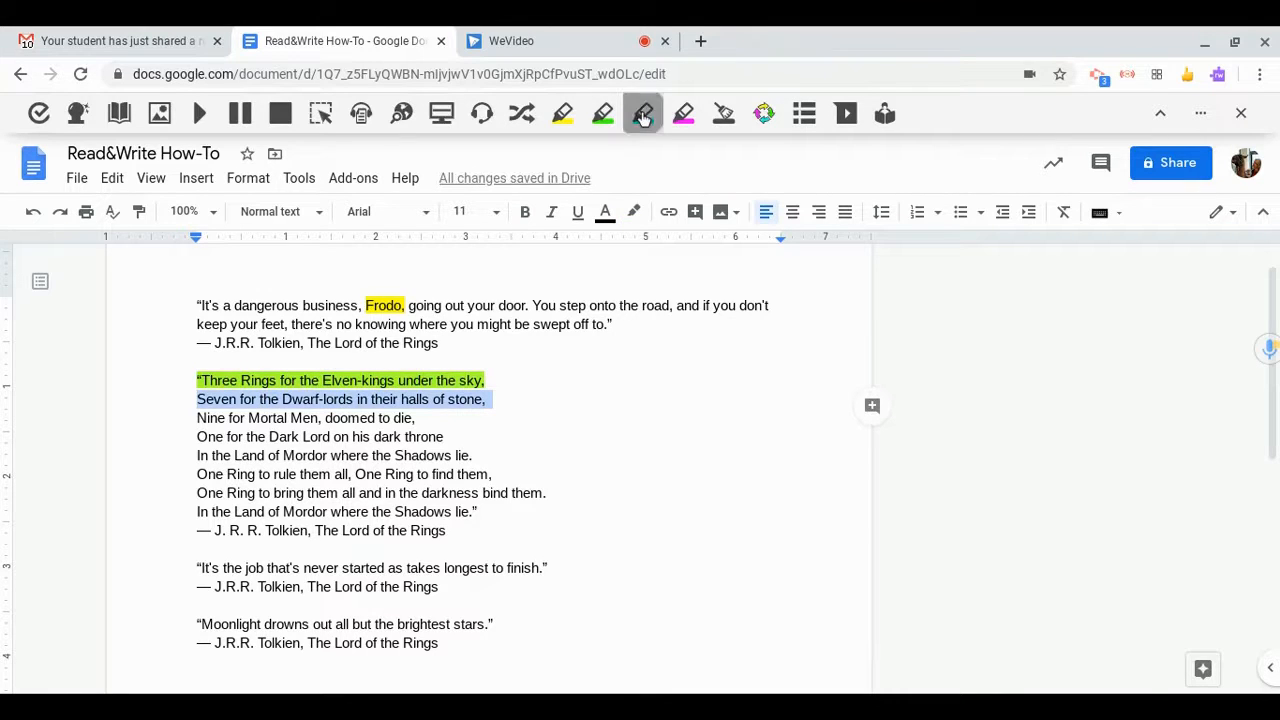
Highlight the whole first quote in yellow and the verse line "Nine for Mortal Men, doomed to die," in pink.
{"action": "triple_click", "coordinate": [450, 305]}
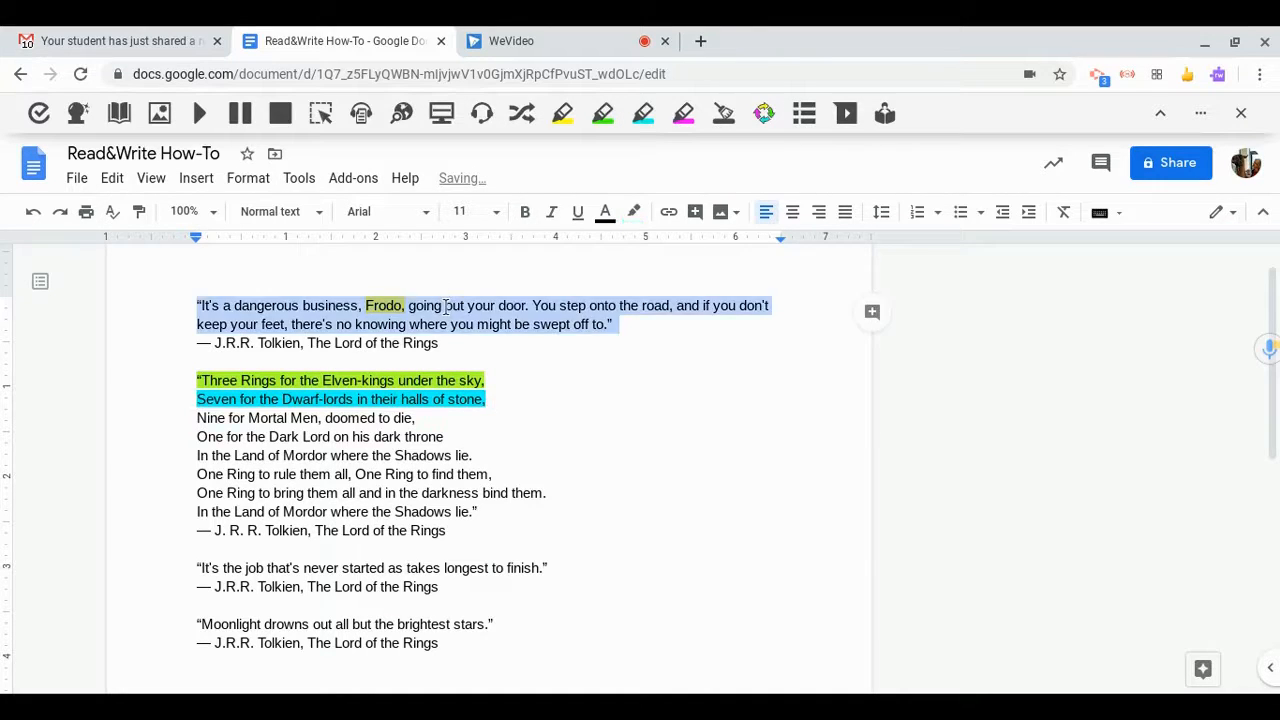
{"action": "left_click", "coordinate": [560, 117]}
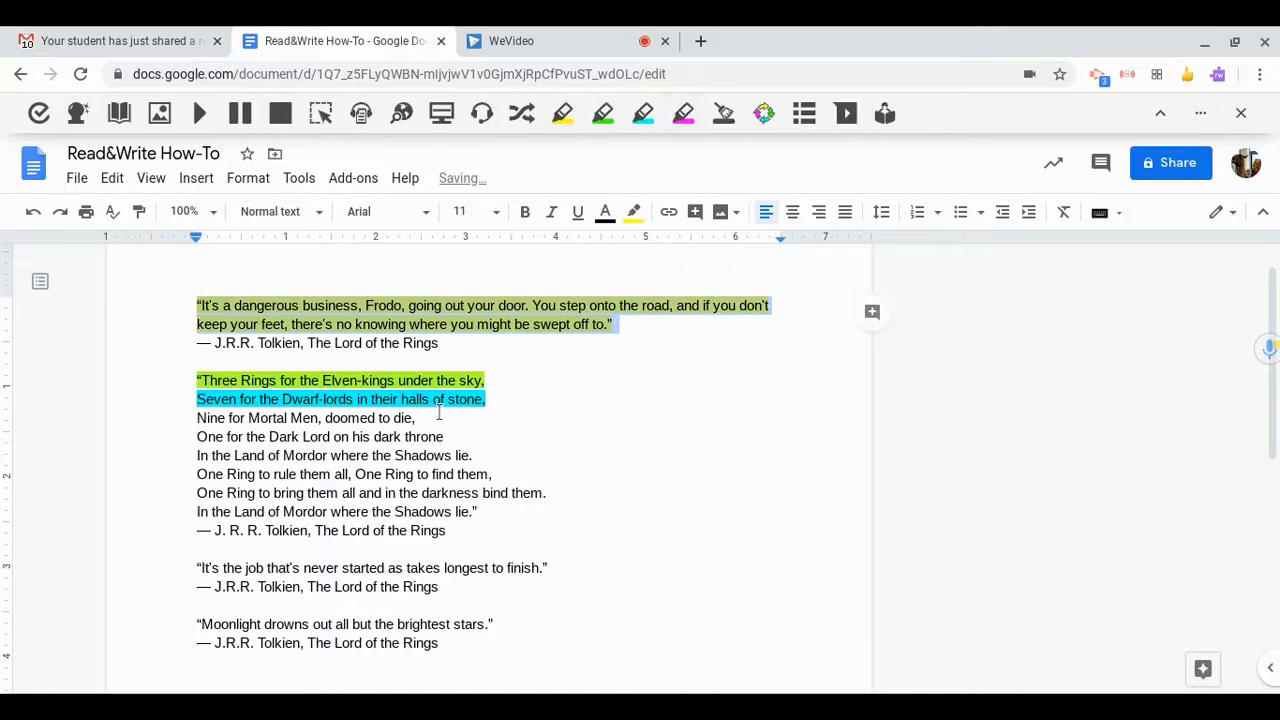
{"action": "left_click", "coordinate": [404, 417]}
{"action": "triple_click", "coordinate": [400, 417]}
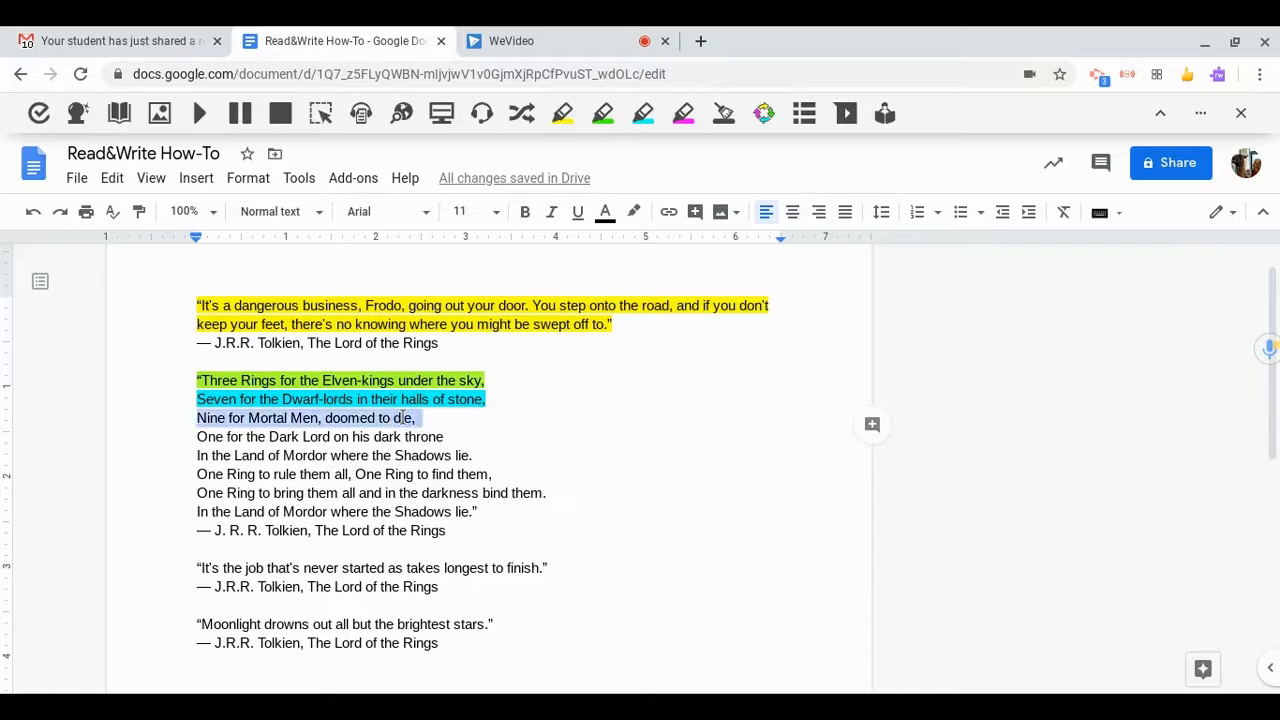
{"action": "left_click", "coordinate": [686, 116]}
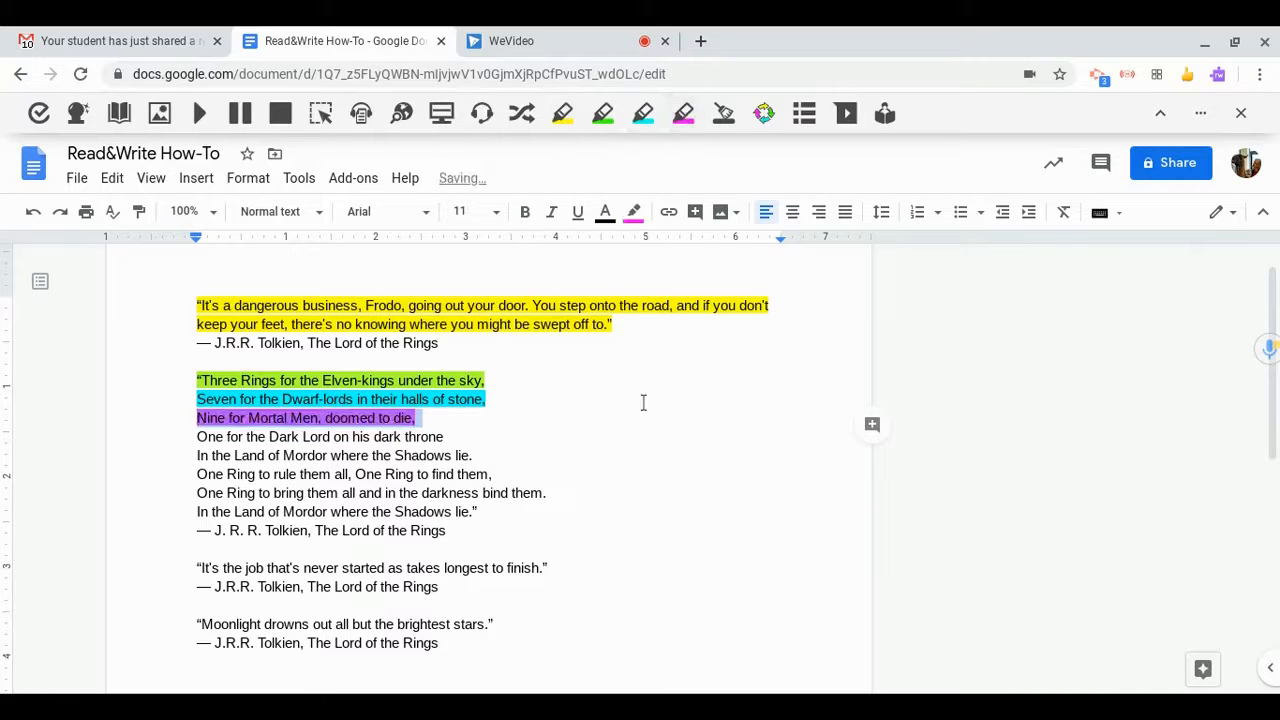
{"action": "left_click", "coordinate": [639, 405]}
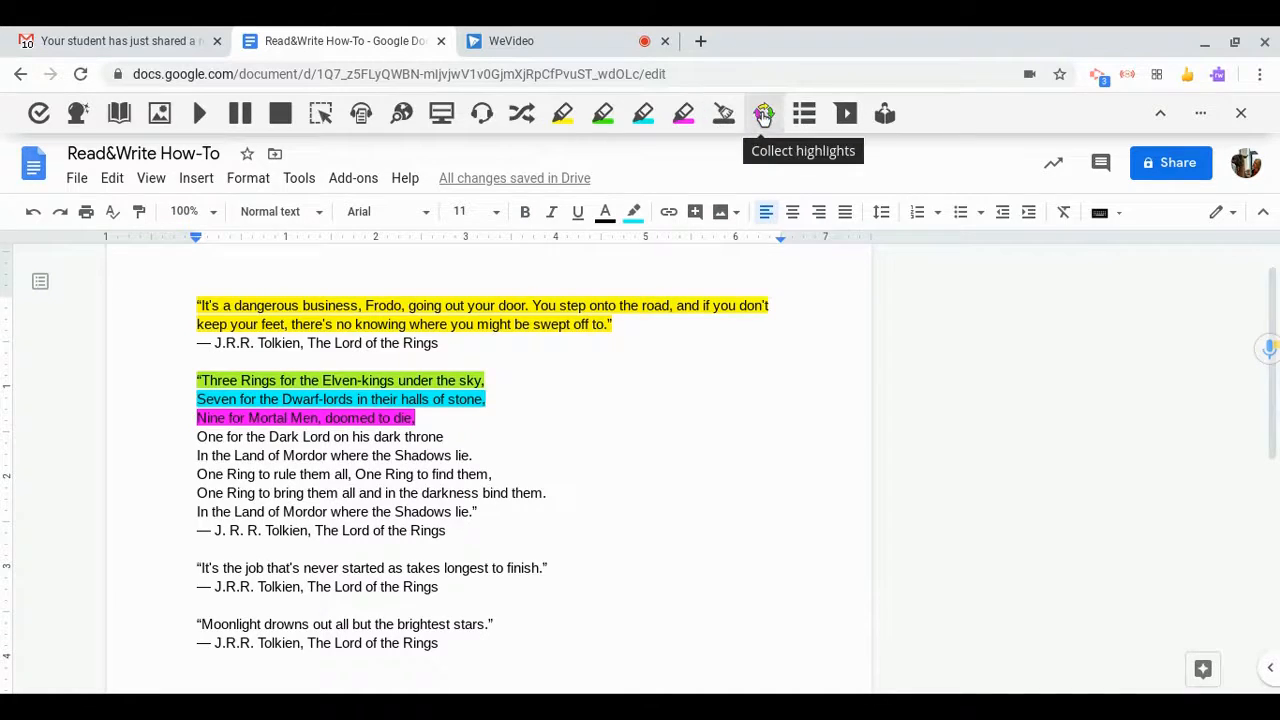
Collect the yellow, blue, green and pink highlights, sorted by color, into a new document, and close that document.
{"action": "left_click", "coordinate": [763, 116]}
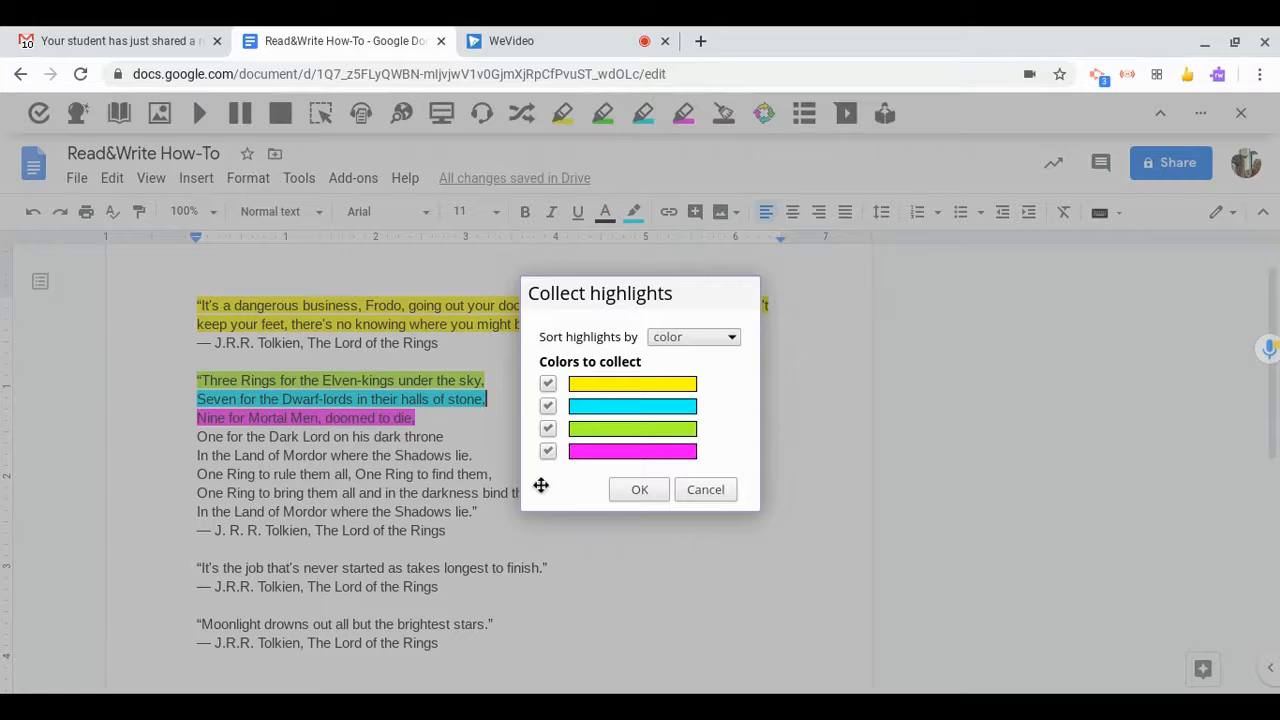
{"action": "left_click", "coordinate": [633, 491]}
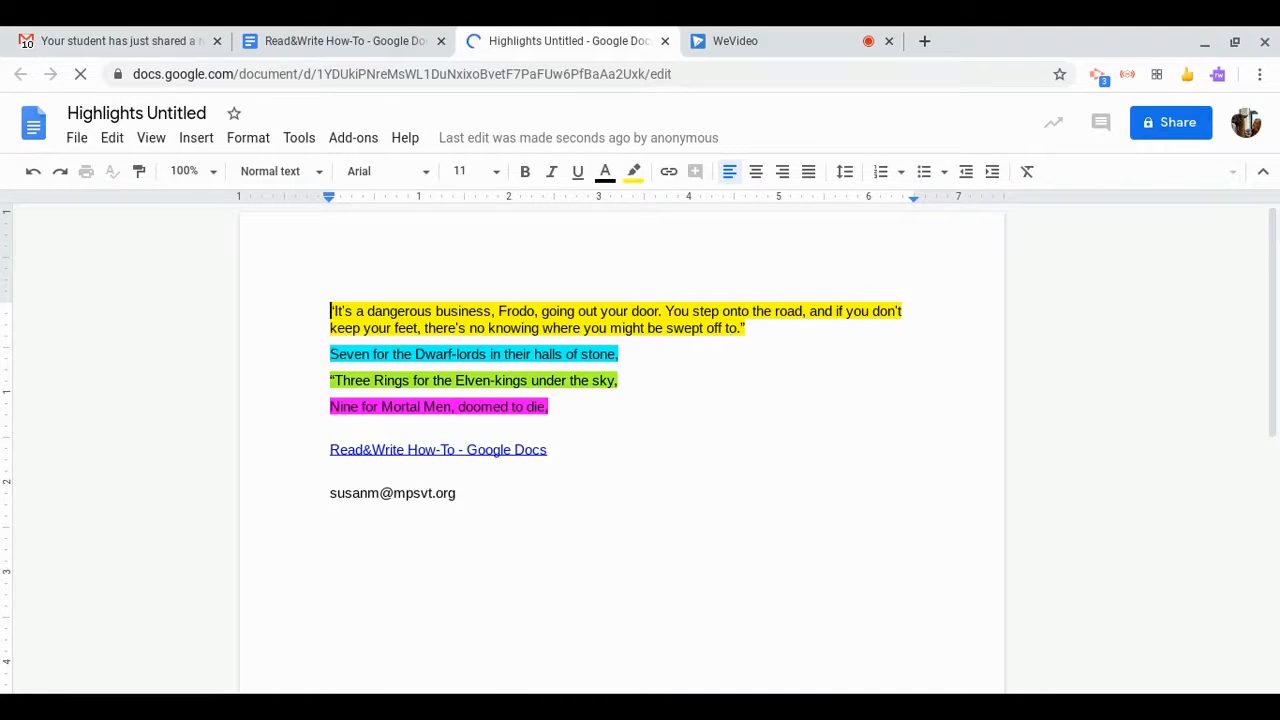
{"action": "left_click", "coordinate": [666, 41]}
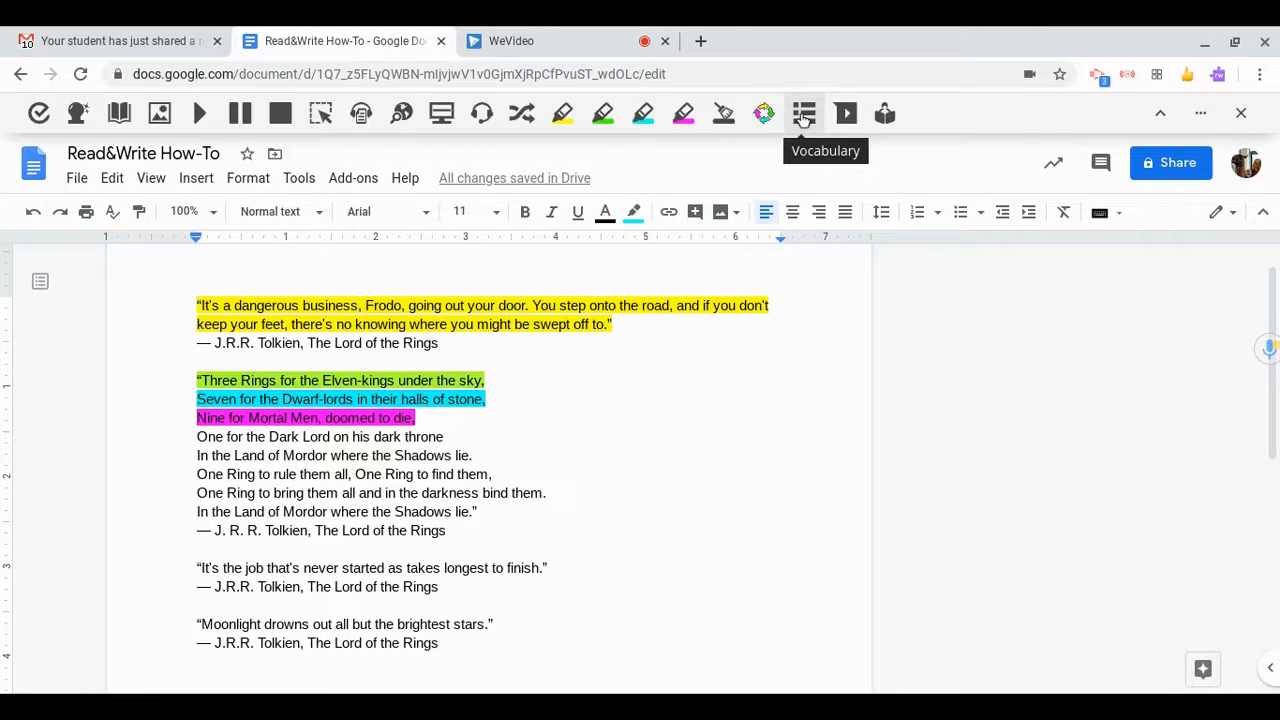
Clear all highlights from the first quote and the opening lines of the "Three Rings" verse.
{"action": "left_click_drag", "start_coordinate": [412, 455], "coordinate": [139, 306]}
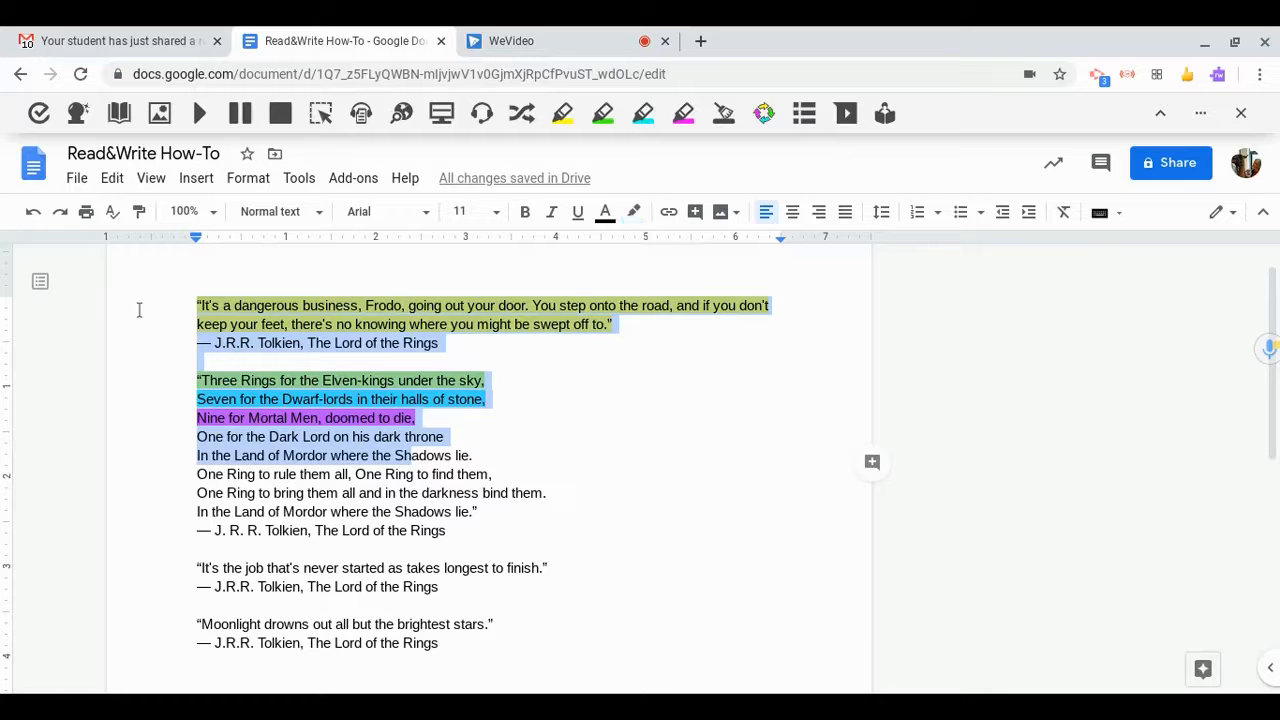
{"action": "left_click", "coordinate": [724, 116]}
{"action": "left_click", "coordinate": [591, 362]}
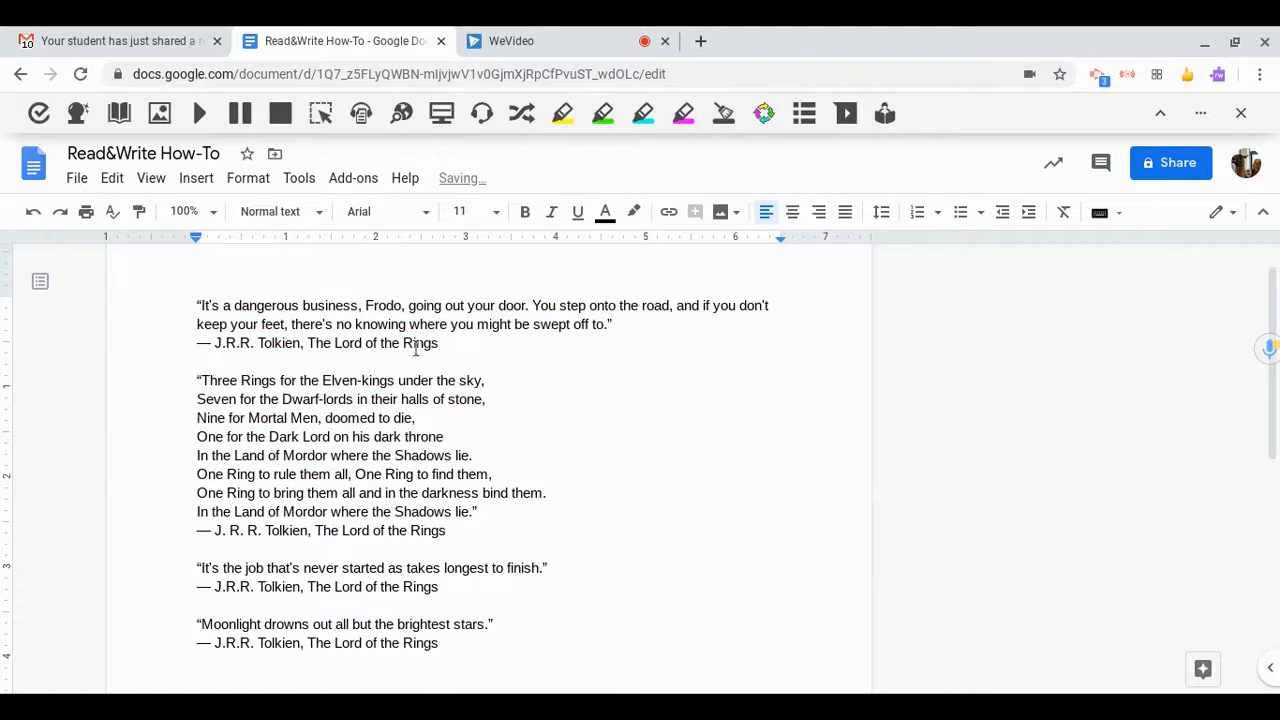
Highlight "Rings" in the first attribution line and "doomed", "Shadows" and "rule" in the verse in yellow.
{"action": "double_click", "coordinate": [415, 345]}
{"action": "left_click", "coordinate": [563, 114]}
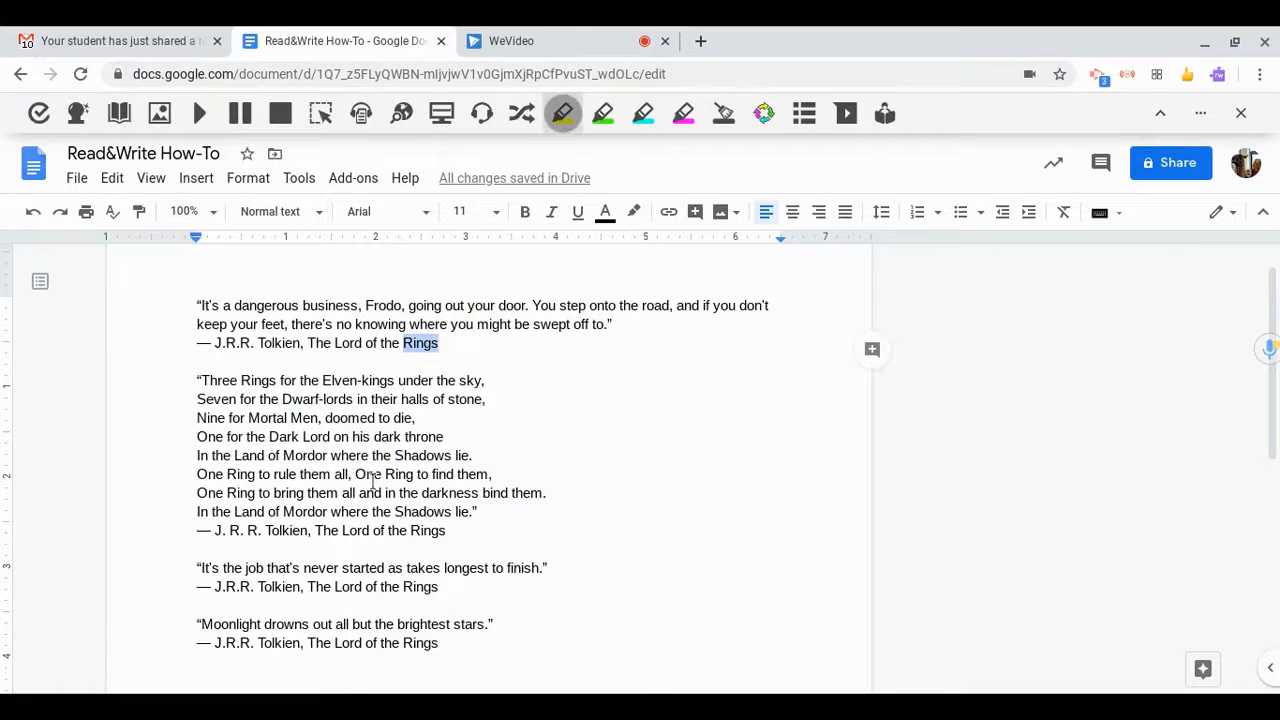
{"action": "double_click", "coordinate": [335, 420]}
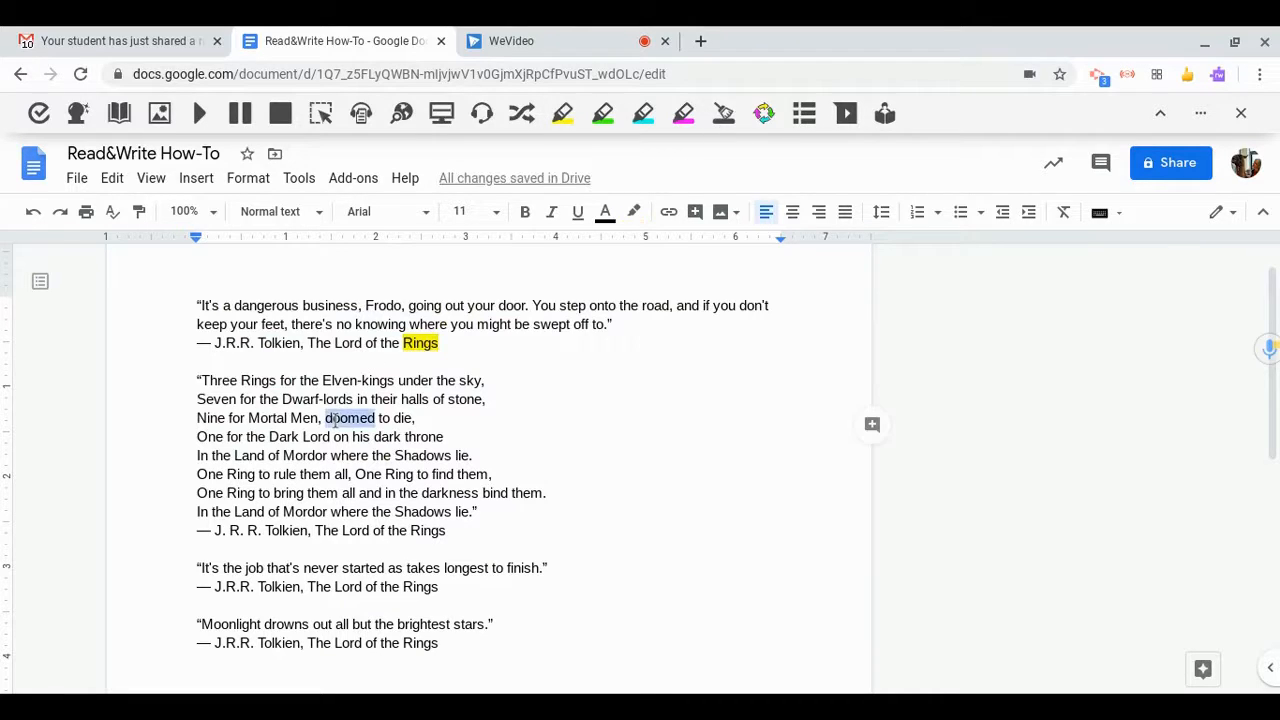
{"action": "left_click", "coordinate": [563, 114]}
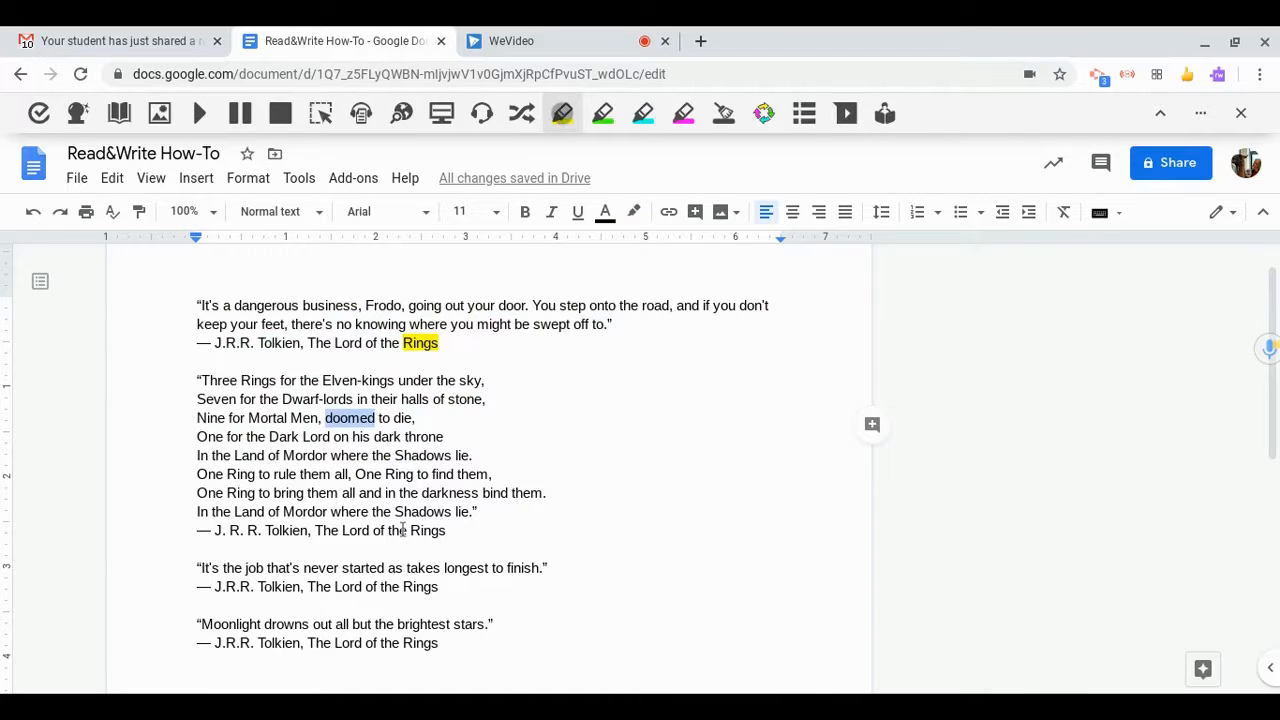
{"action": "triple_click", "coordinate": [426, 461]}
{"action": "double_click", "coordinate": [426, 460]}
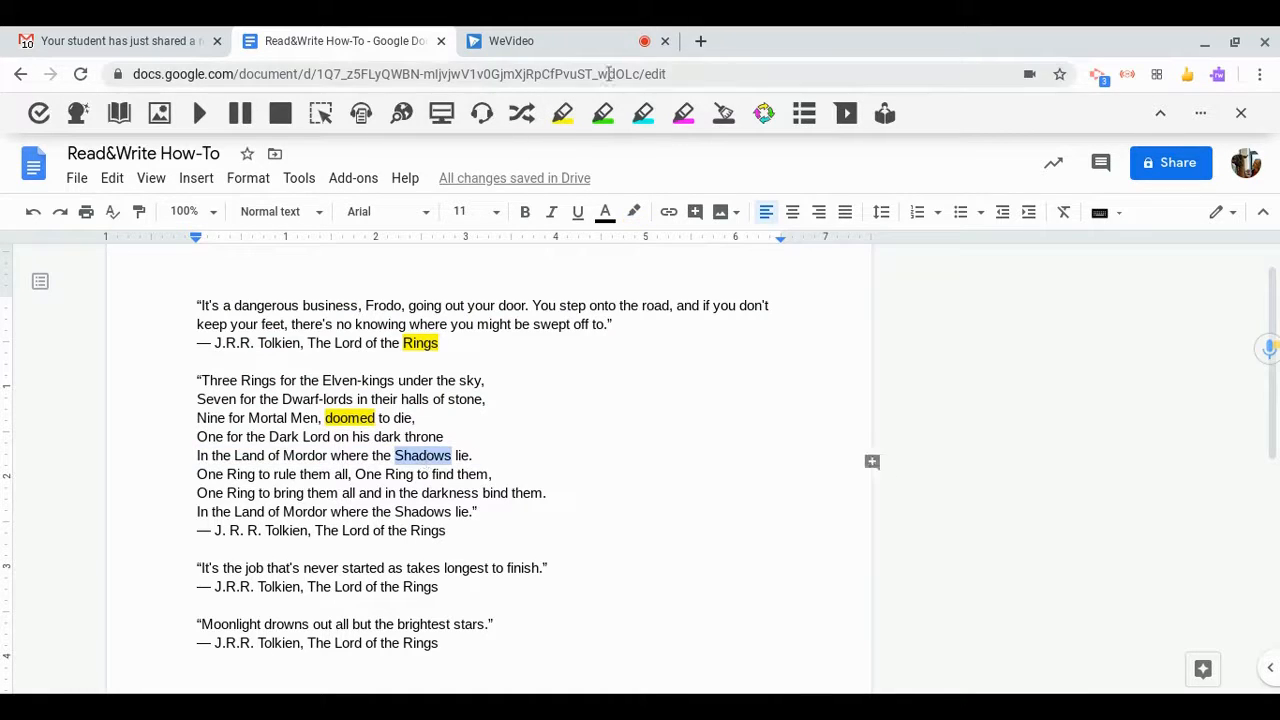
{"action": "left_click", "coordinate": [563, 114]}
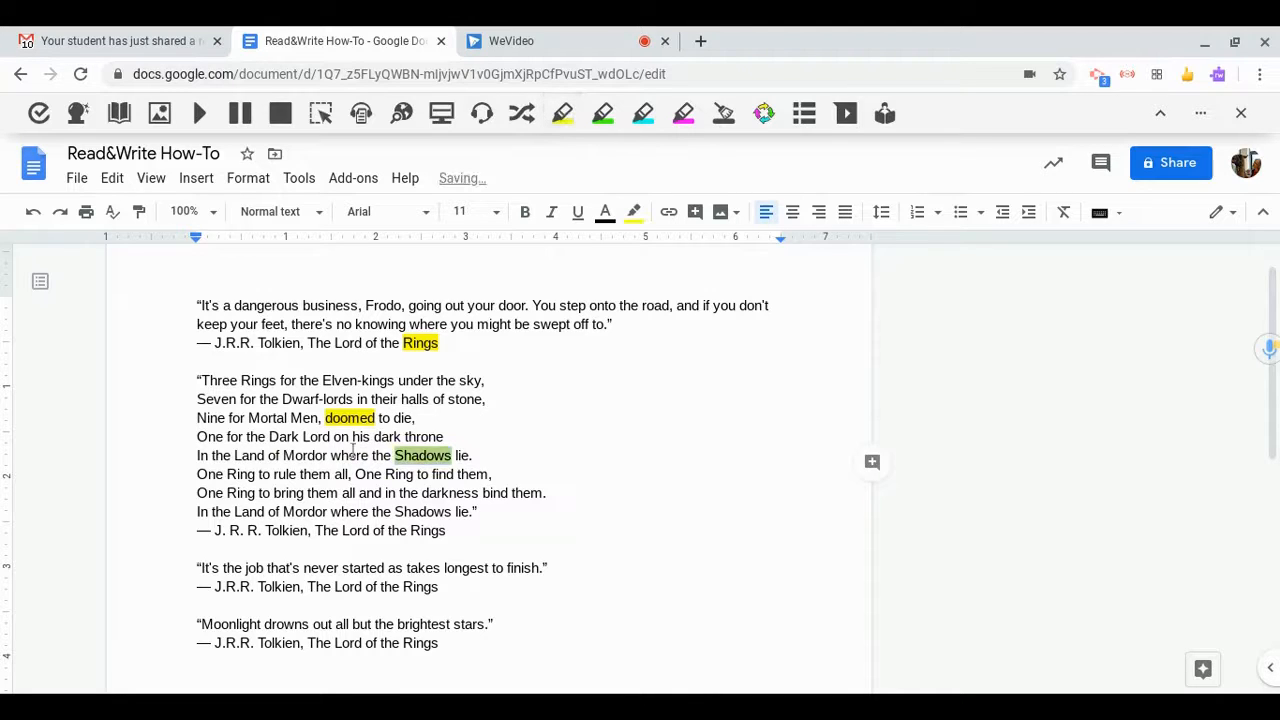
{"action": "left_click", "coordinate": [243, 482]}
{"action": "double_click", "coordinate": [243, 479]}
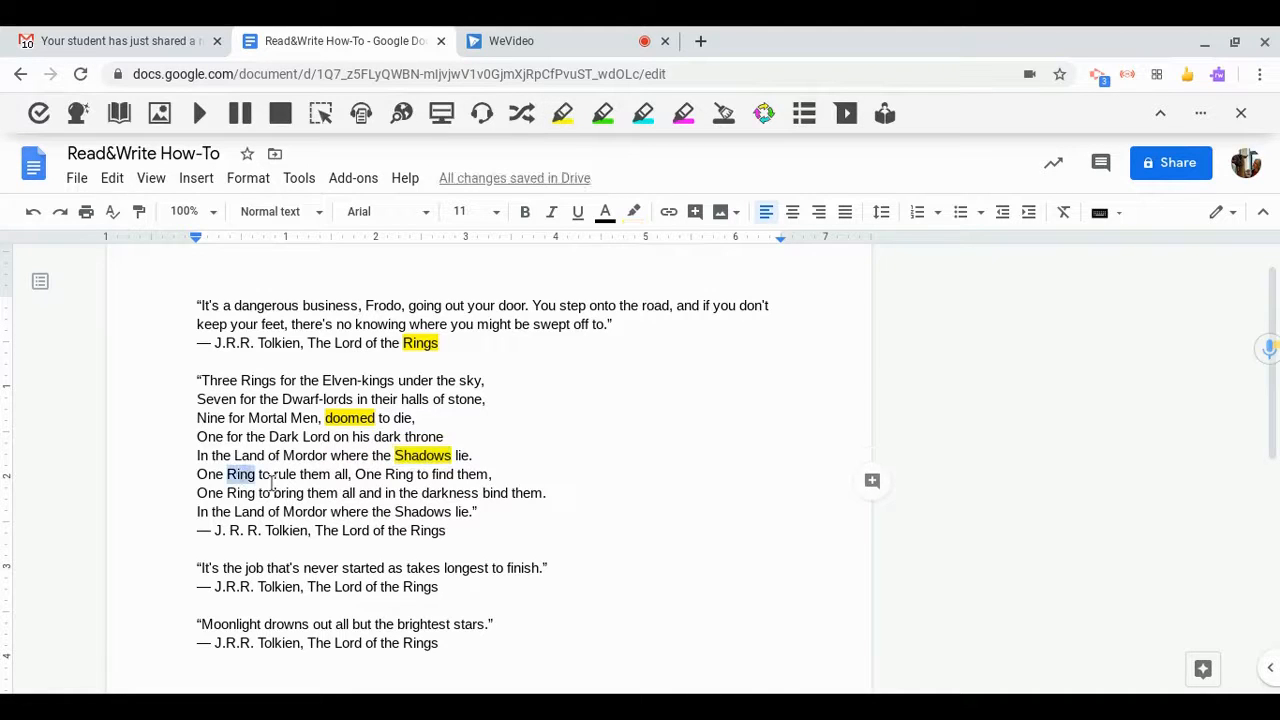
{"action": "left_click", "coordinate": [289, 478]}
{"action": "double_click", "coordinate": [288, 476]}
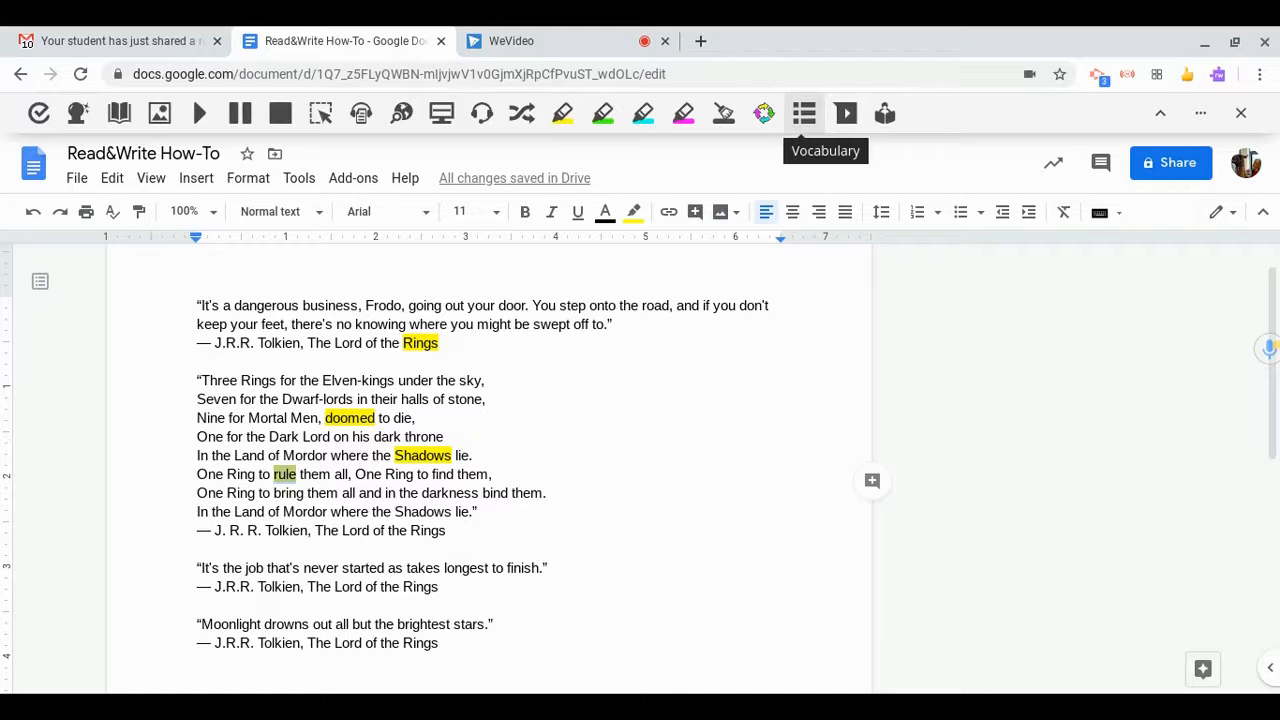
Generate a vocabulary list document from the highlighted words and look through its meanings and symbols.
{"action": "left_click", "coordinate": [806, 116]}
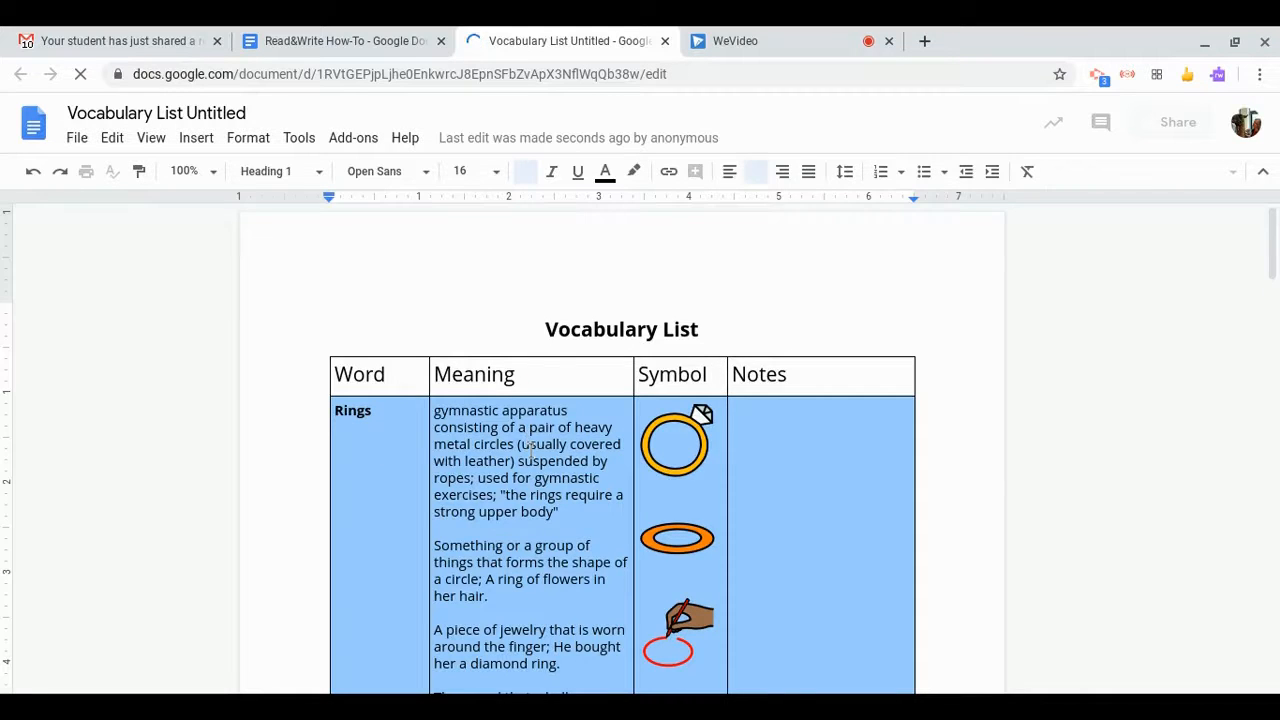
{"action": "scroll", "coordinate": [532, 450], "scroll_direction": "down", "scroll_amount": 1}
{"action": "scroll", "coordinate": [532, 450], "scroll_direction": "down", "scroll_amount": 1}
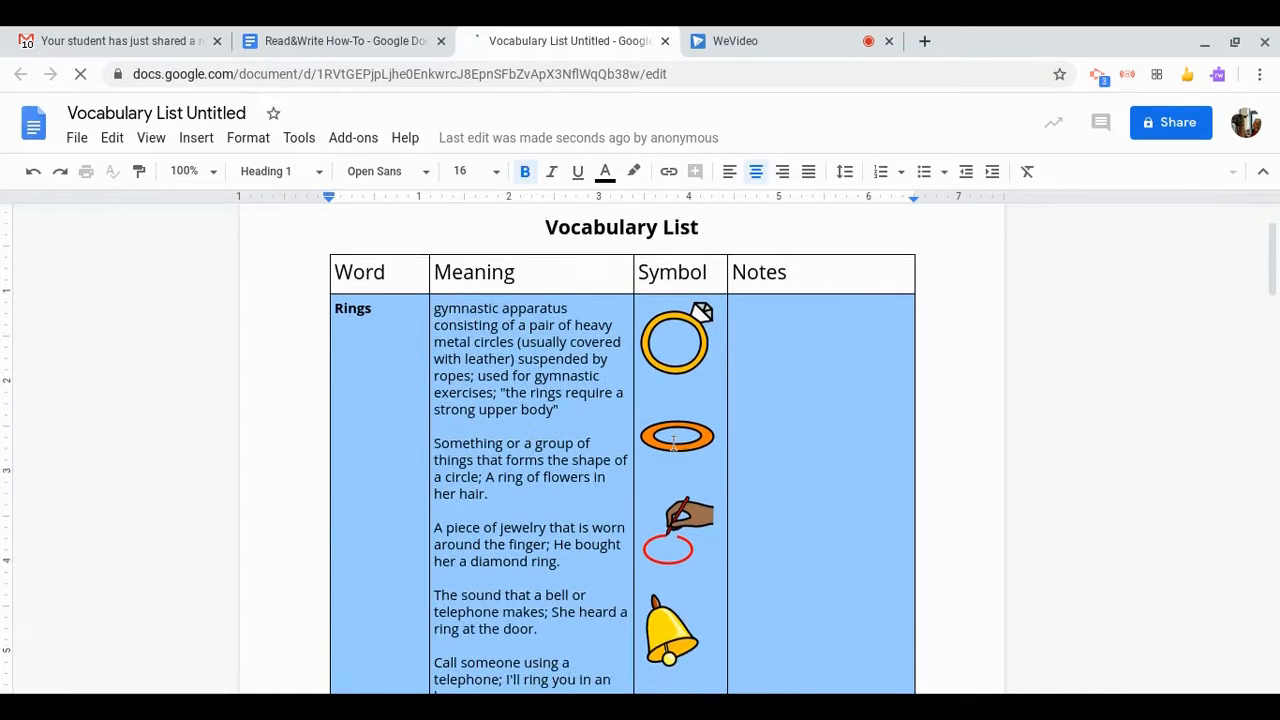
{"action": "scroll", "coordinate": [675, 443], "scroll_direction": "down", "scroll_amount": 15}
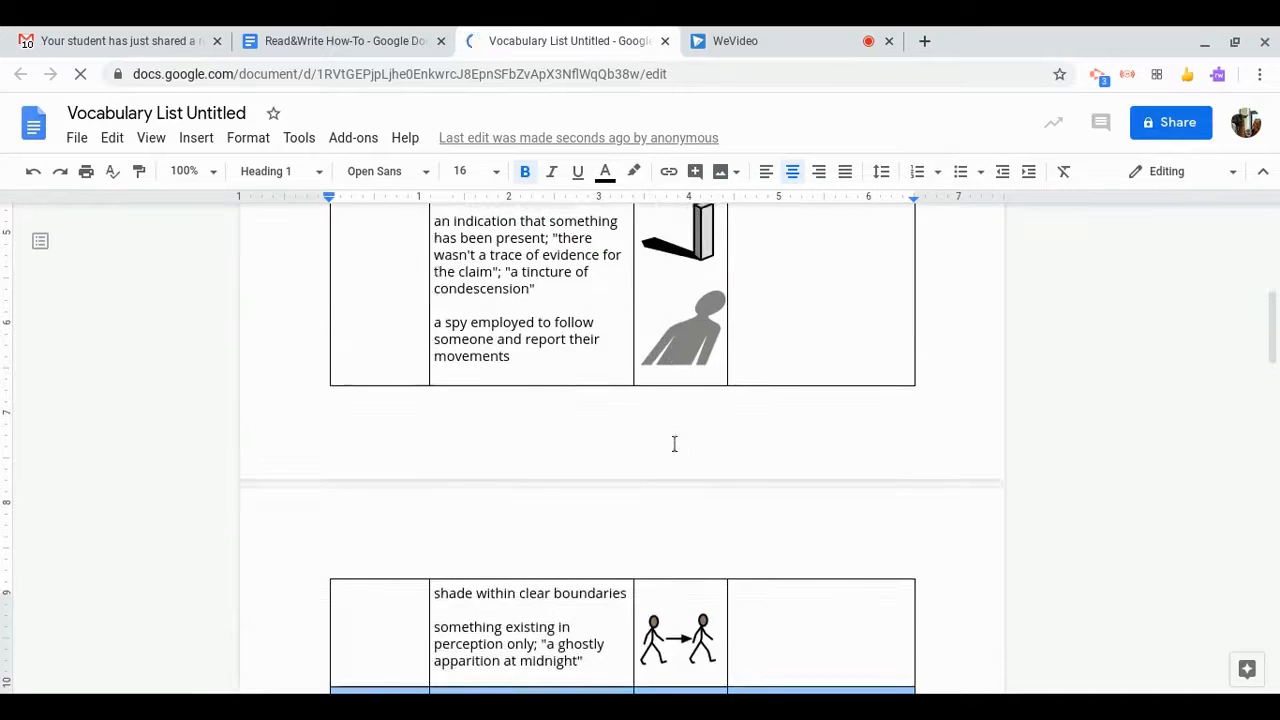
Look through the "doomed" and "rule" entries of the vocabulary list, and return to the Read&Write How-To document.
{"action": "scroll", "coordinate": [622, 450], "scroll_direction": "down", "scroll_amount": 3}
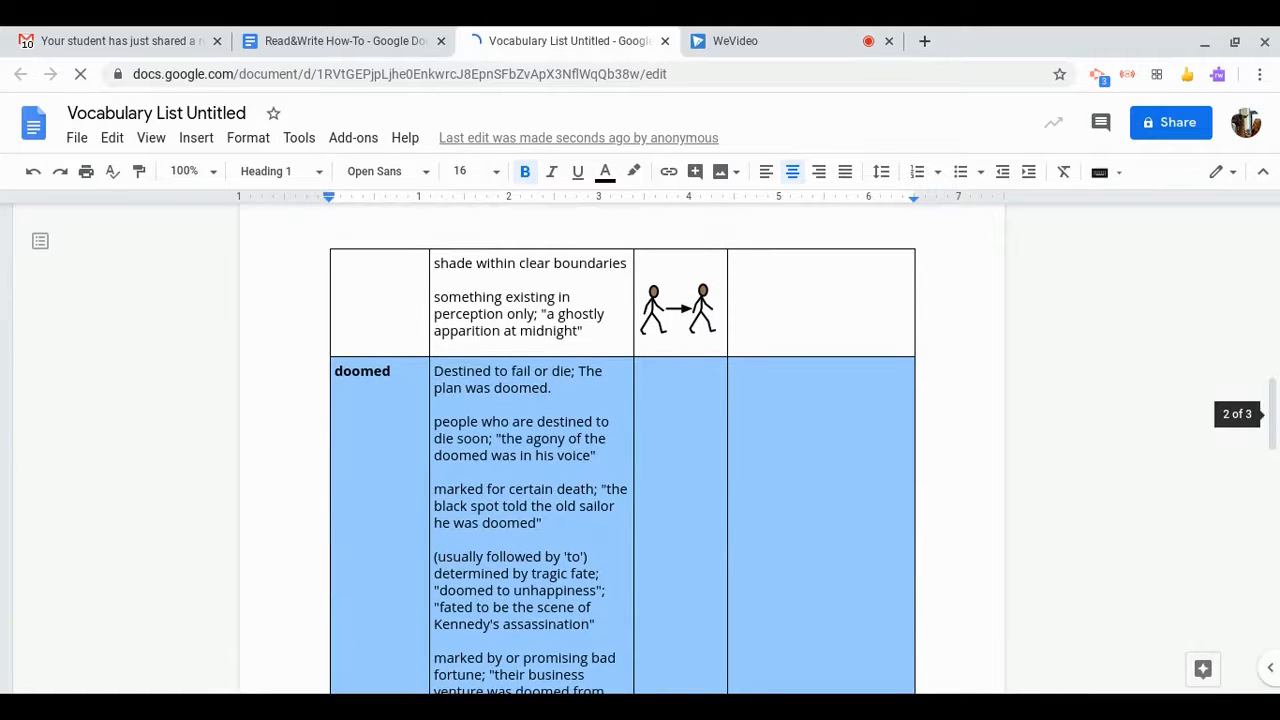
{"action": "scroll", "coordinate": [622, 450], "scroll_direction": "down", "scroll_amount": 10}
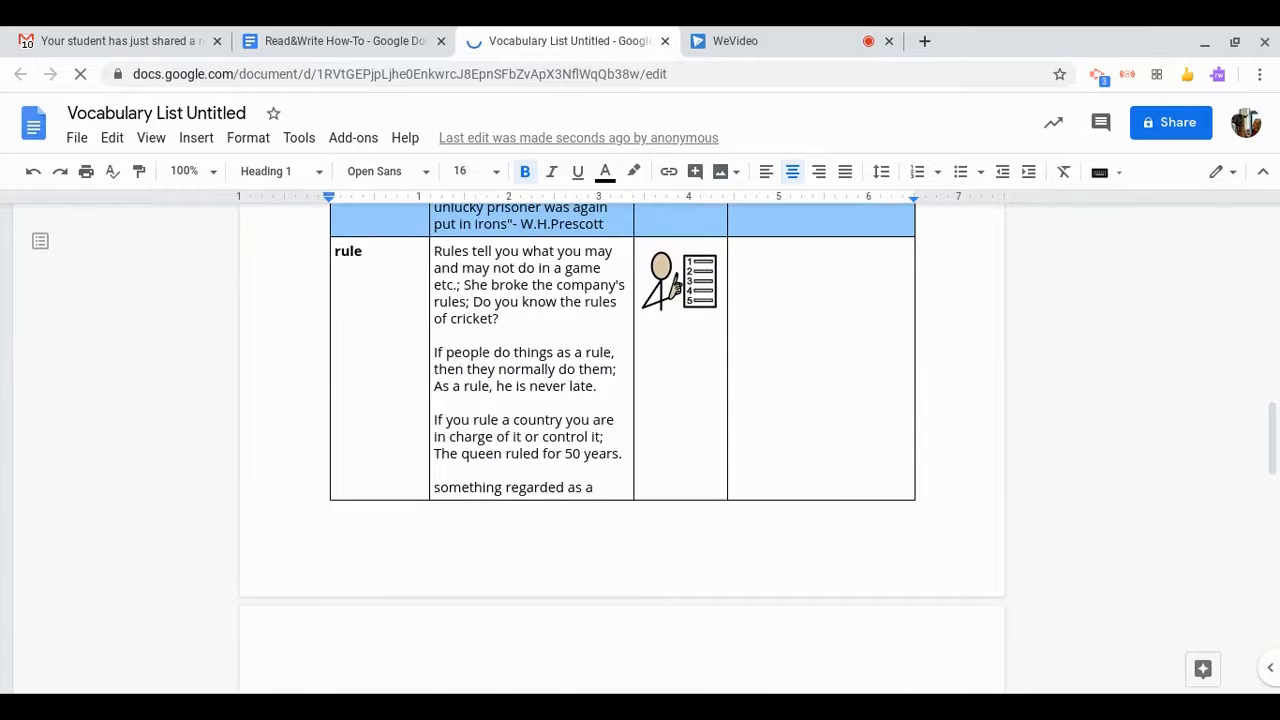
{"action": "scroll", "coordinate": [622, 450], "scroll_direction": "up", "scroll_amount": 1}
{"action": "left_click", "coordinate": [340, 41]}
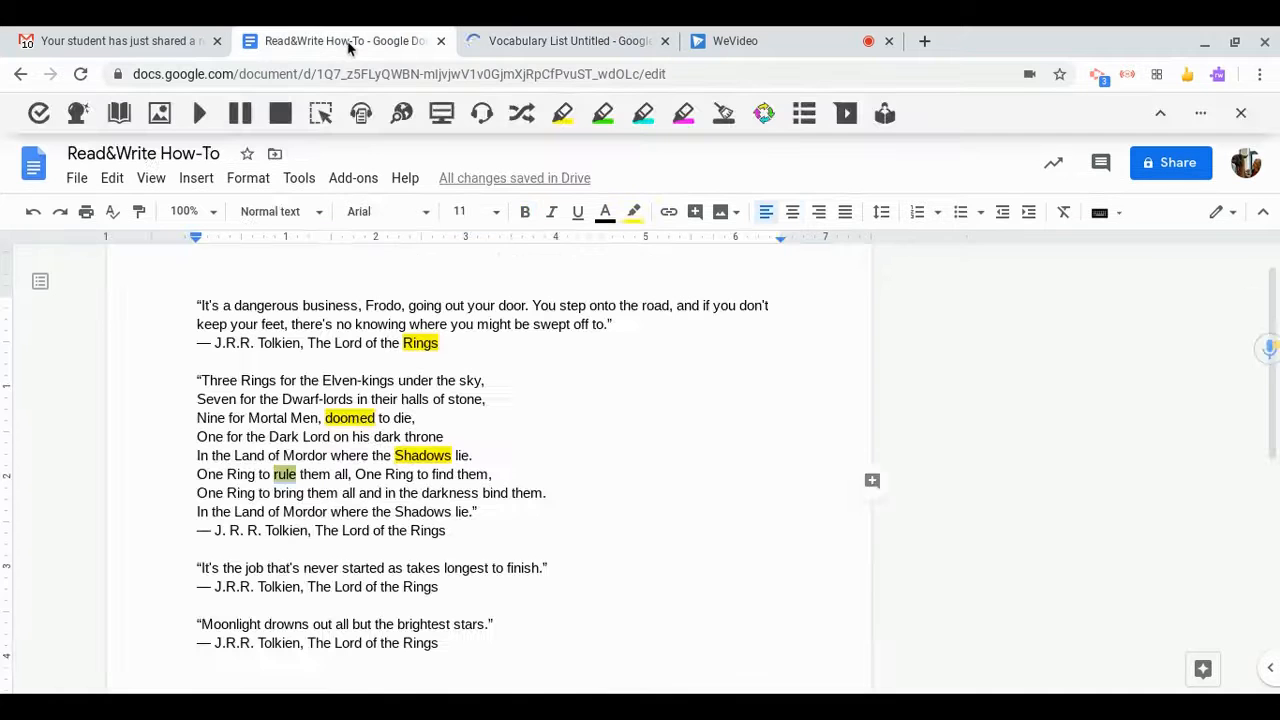
Record a short voice note, insert it as a comment on the word "road" in the first quote, and play it back.
{"action": "double_click", "coordinate": [318, 568]}
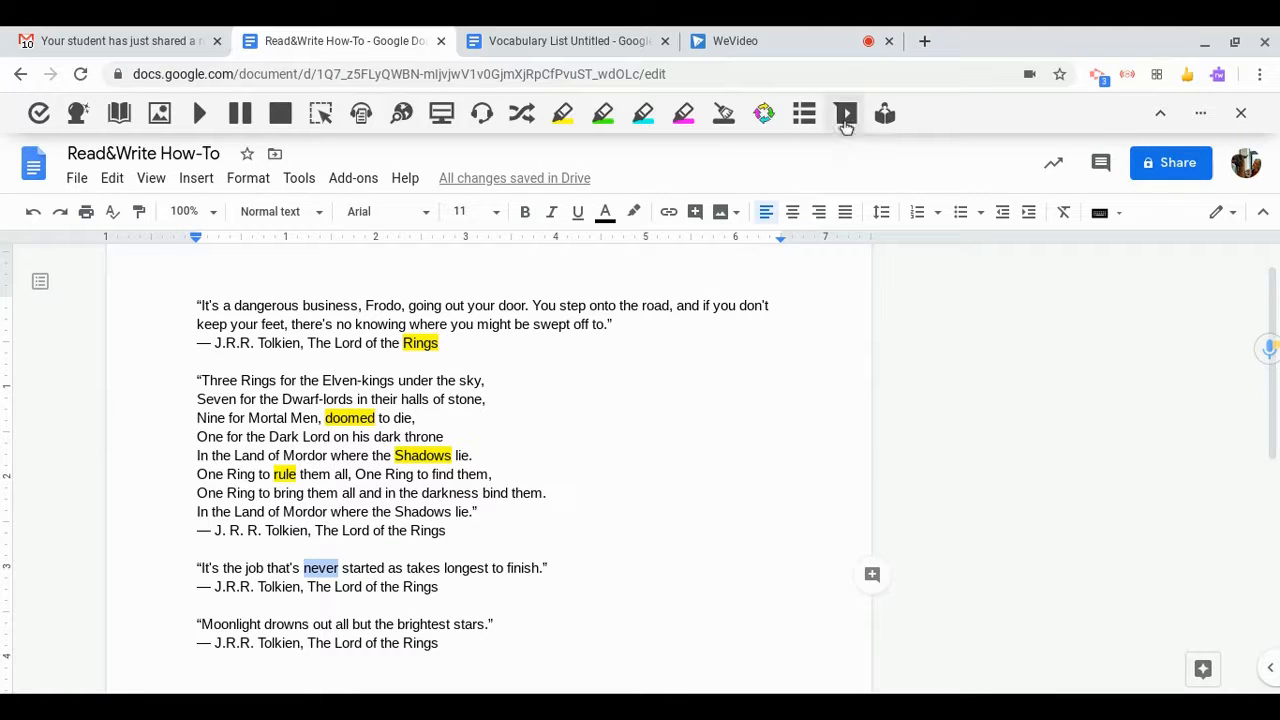
{"action": "left_click", "coordinate": [651, 306]}
{"action": "double_click", "coordinate": [651, 306]}
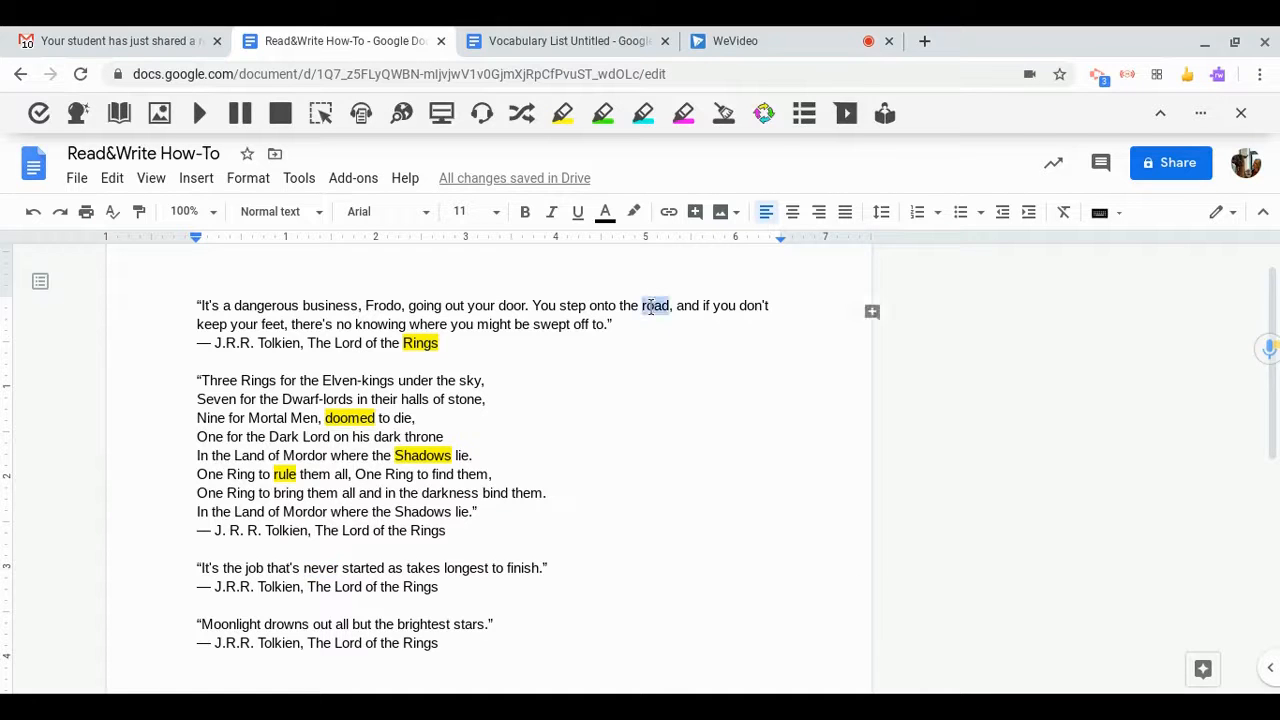
{"action": "left_click", "coordinate": [848, 122]}
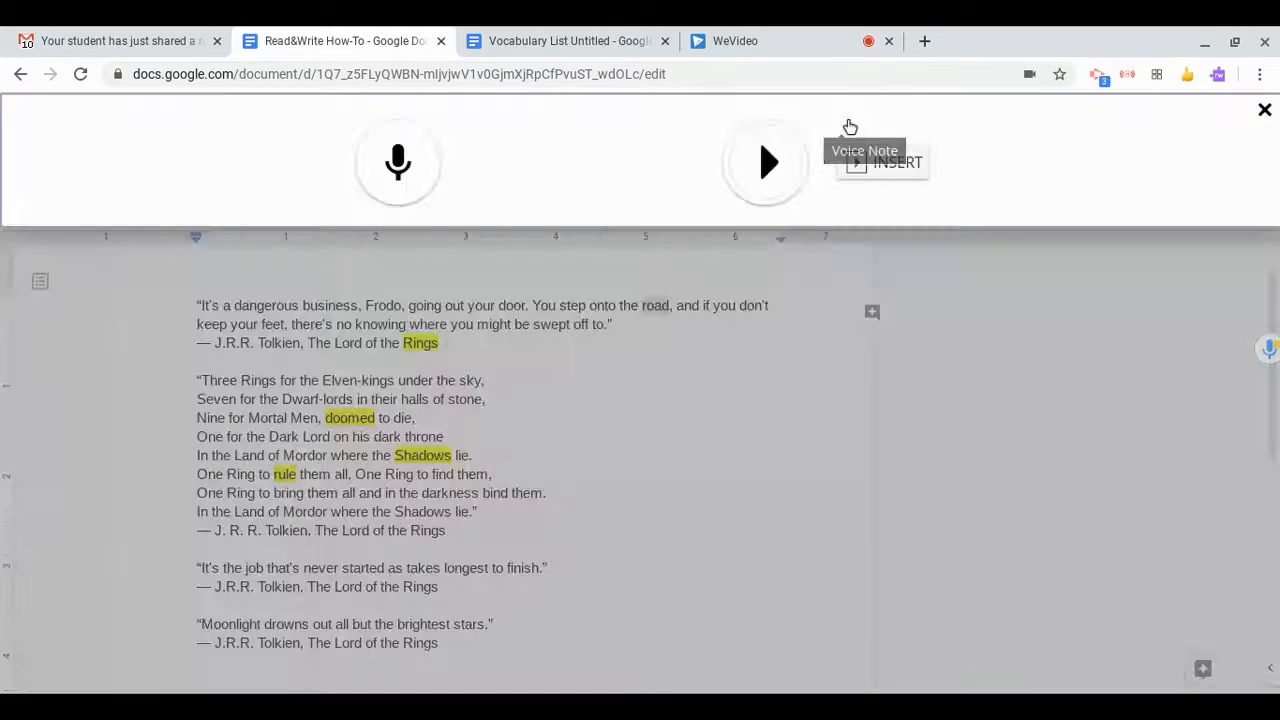
{"action": "left_click", "coordinate": [397, 159]}
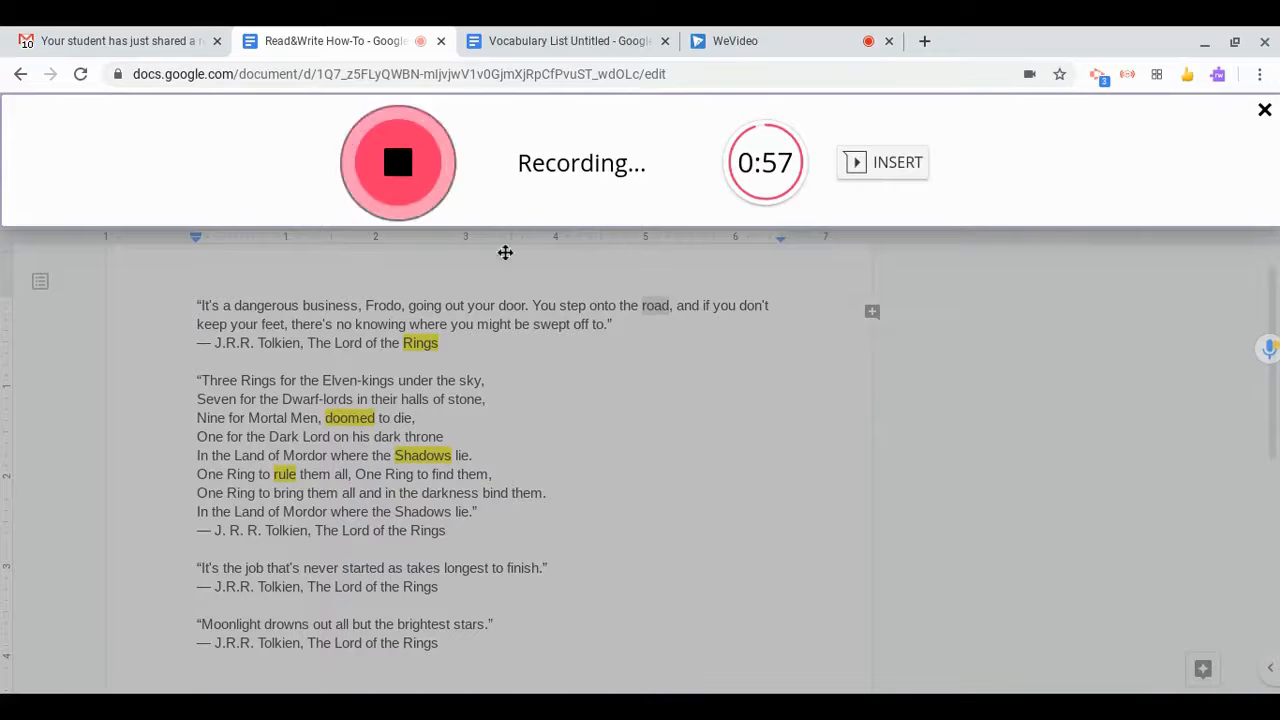
{"action": "left_click", "coordinate": [398, 164]}
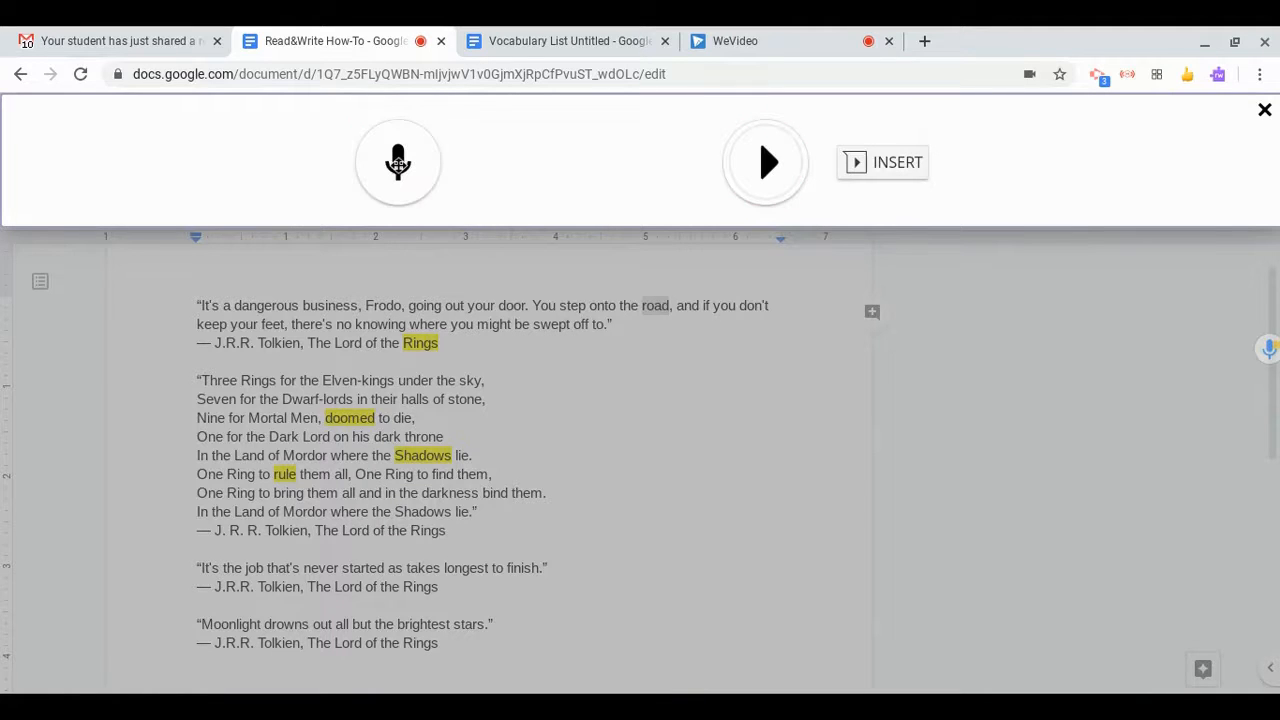
{"action": "left_click", "coordinate": [884, 167]}
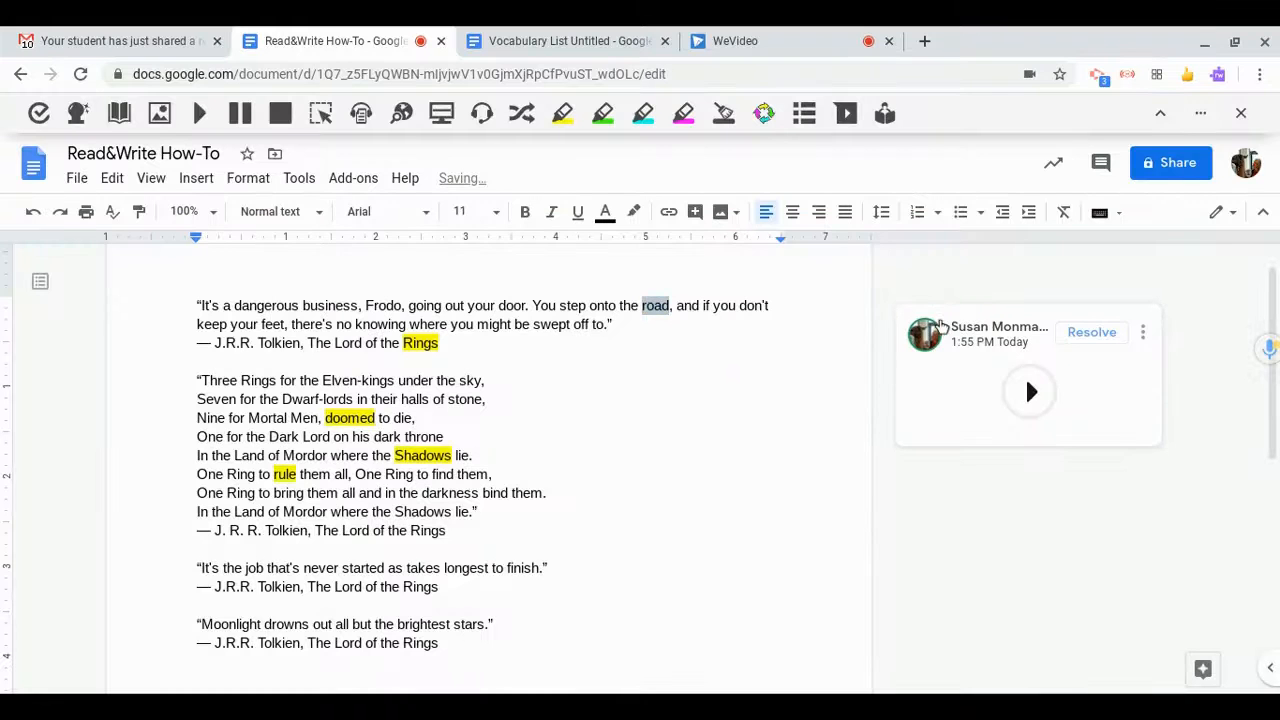
{"action": "left_click", "coordinate": [1031, 391]}
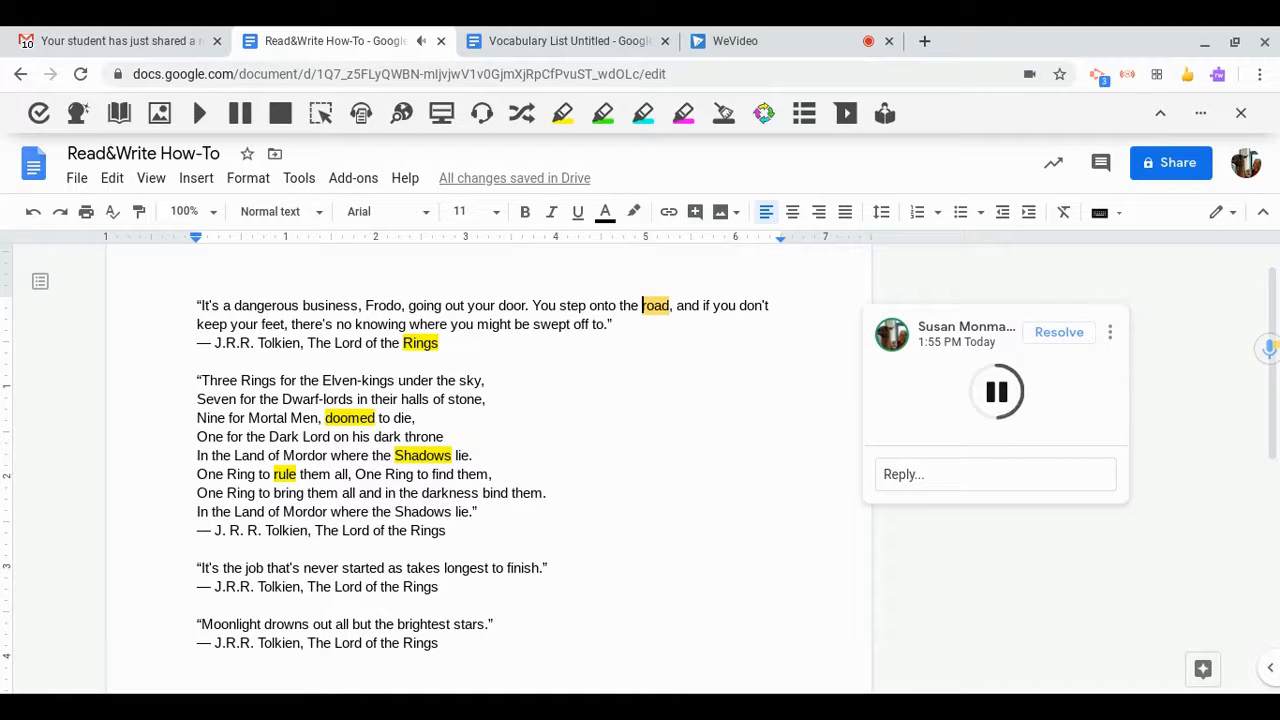
{"action": "left_click", "coordinate": [995, 398]}
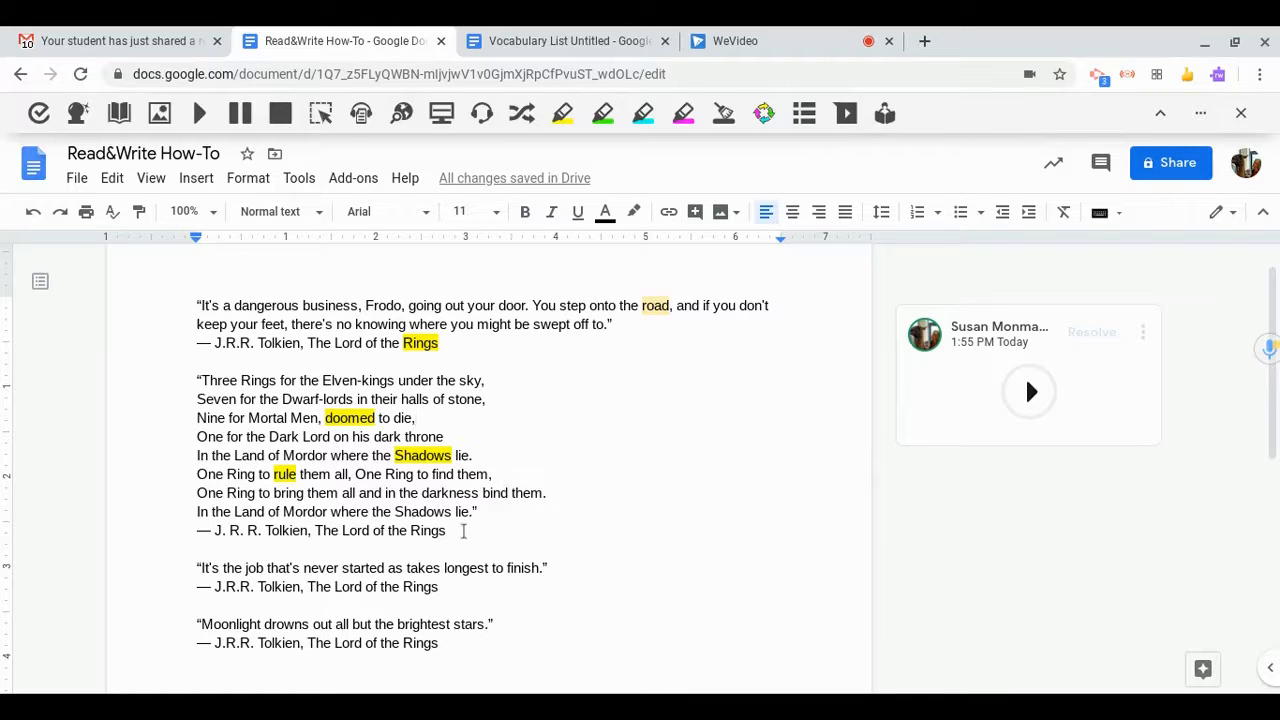
Send the whole "Three Rings" verse with its attribution to the Practice Reading Aloud page and record a short reading.
{"action": "left_click_drag", "start_coordinate": [447, 530], "coordinate": [185, 380]}
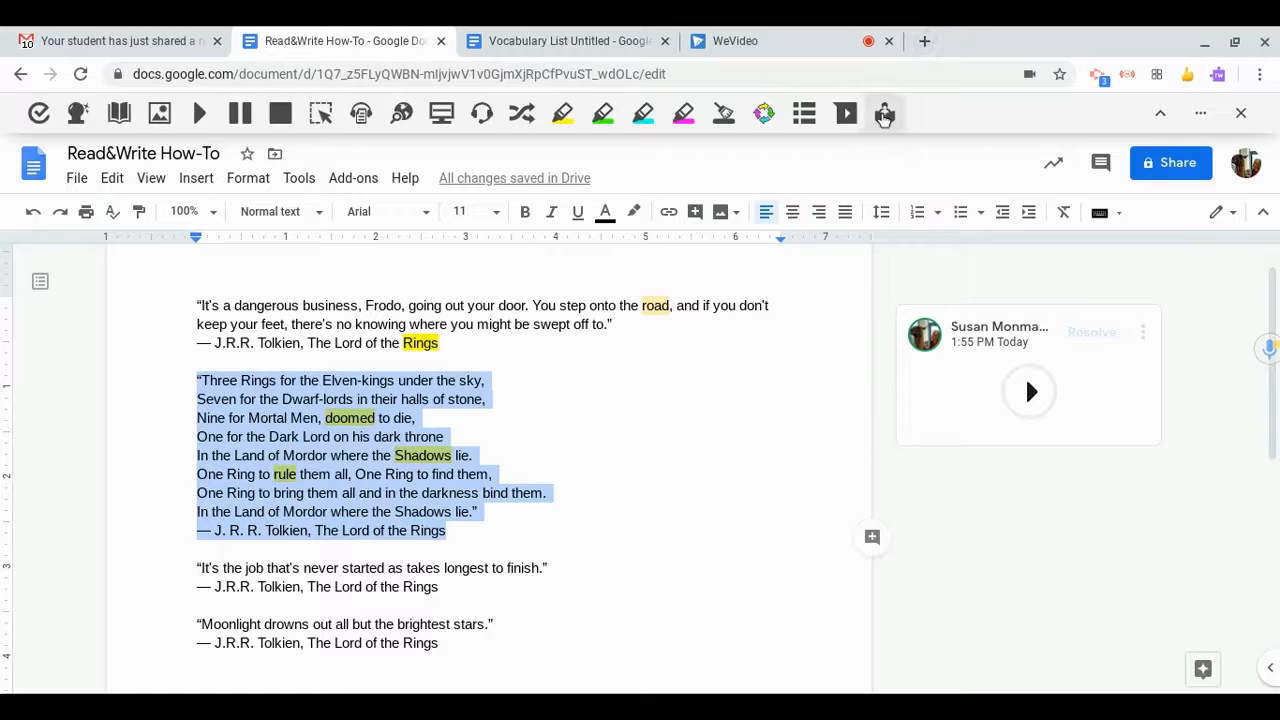
{"action": "left_click", "coordinate": [885, 116]}
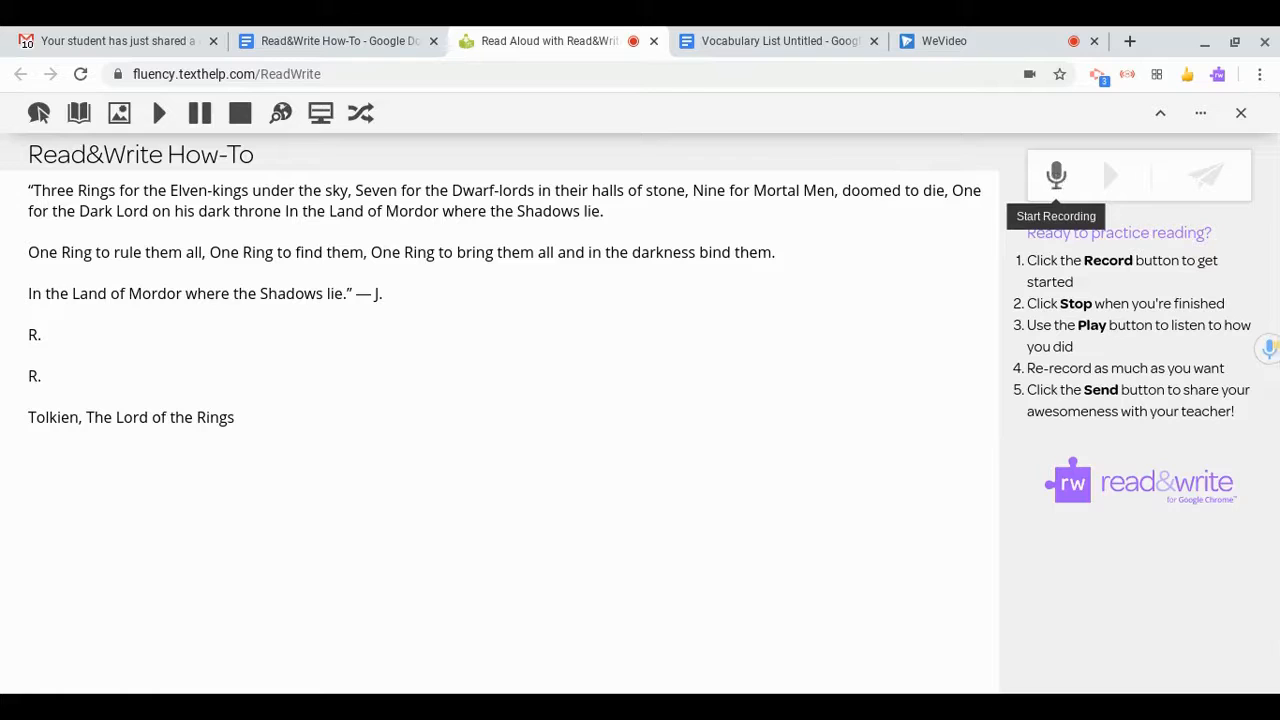
{"action": "left_click", "coordinate": [1057, 177]}
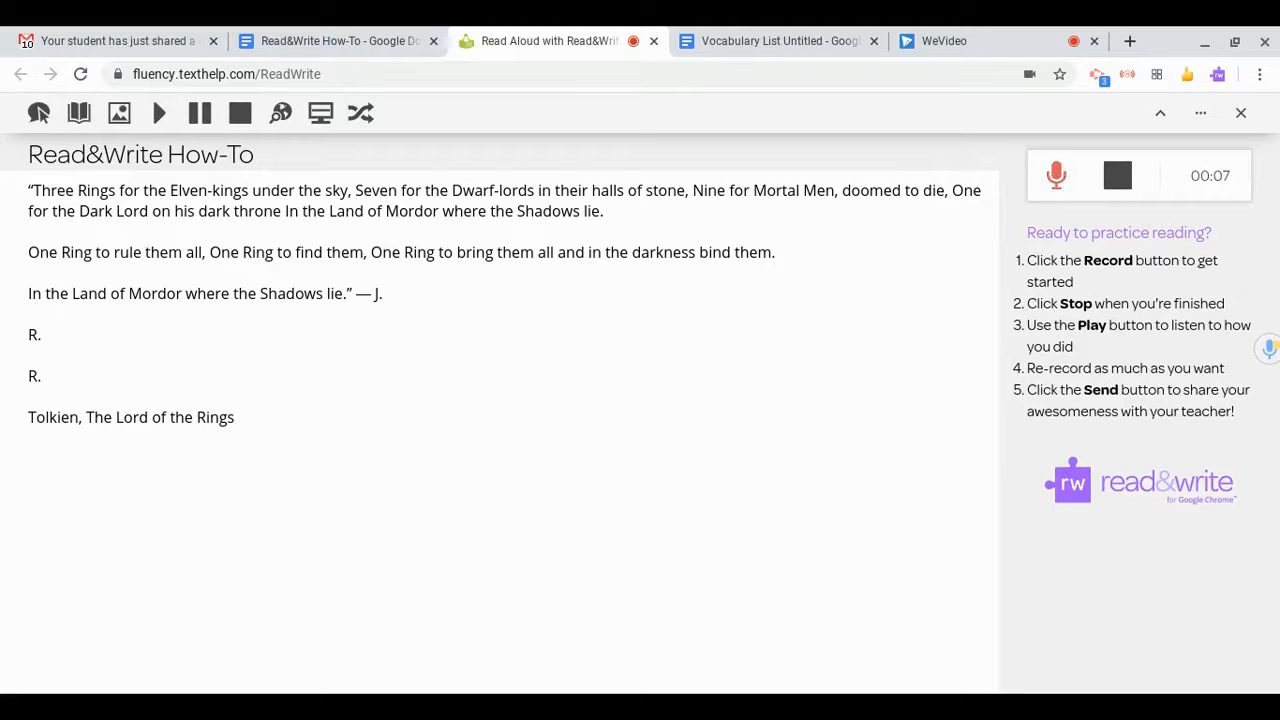
{"action": "left_click", "coordinate": [1116, 178]}
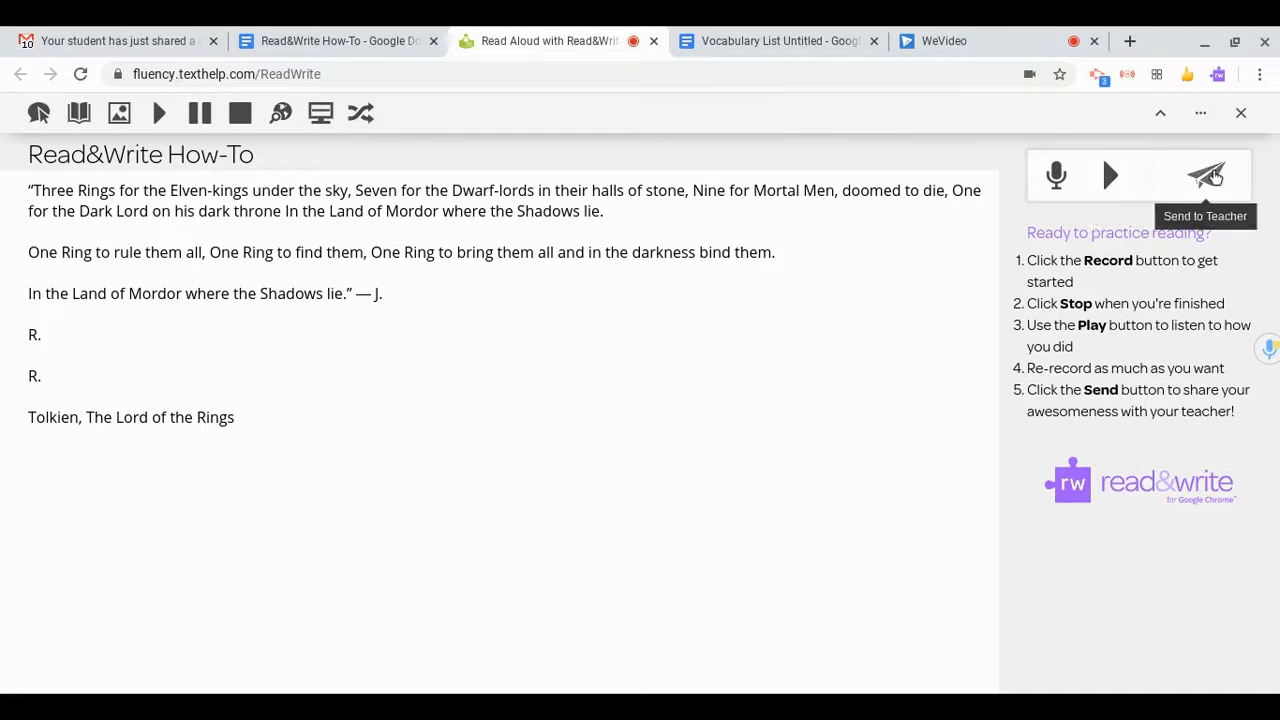
Look through the options for sending the recording to the suggested teacher, another teacher or a manually entered one, and postpone sending.
{"action": "left_click", "coordinate": [1212, 177]}
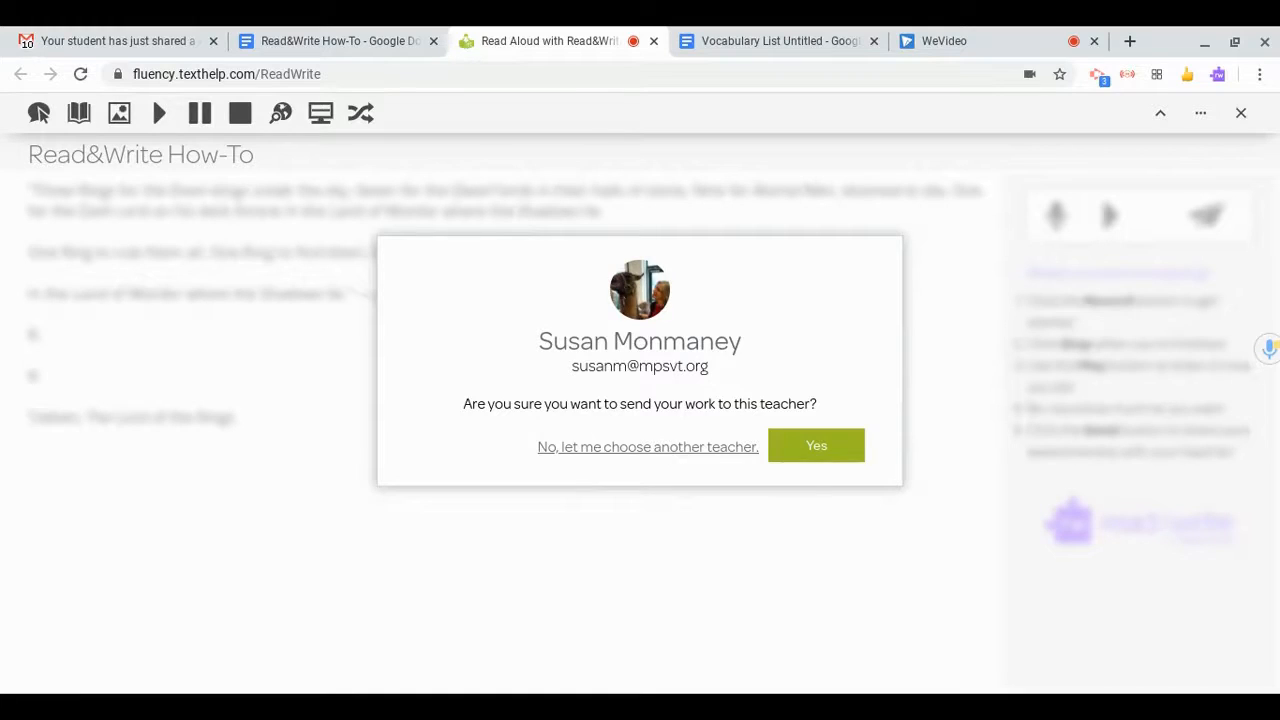
{"action": "left_click", "coordinate": [647, 446]}
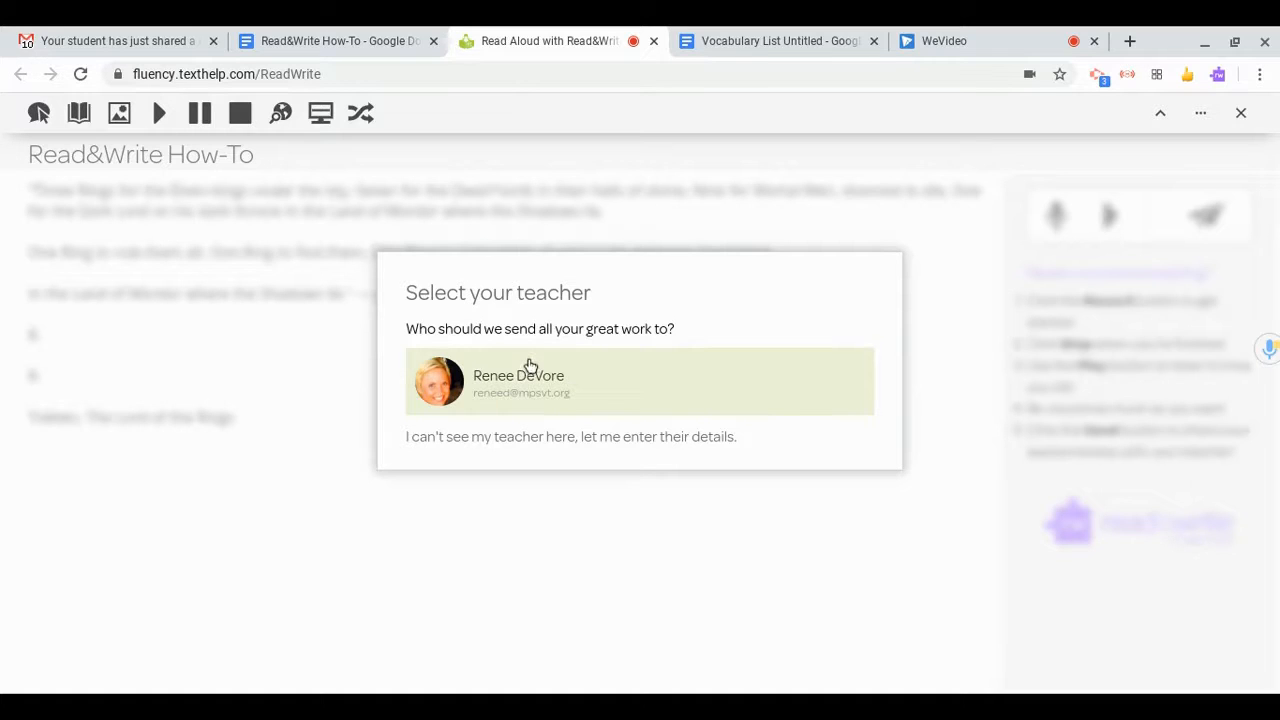
{"action": "left_click", "coordinate": [572, 439]}
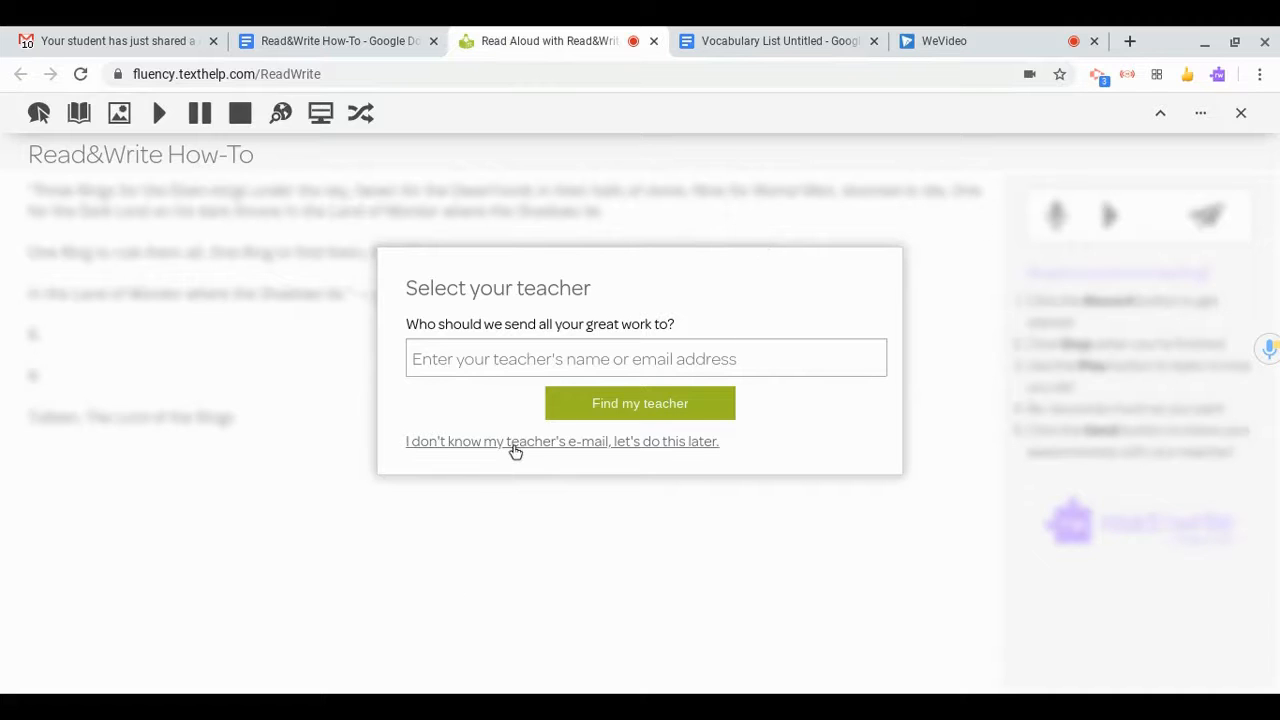
{"action": "left_click", "coordinate": [514, 446]}
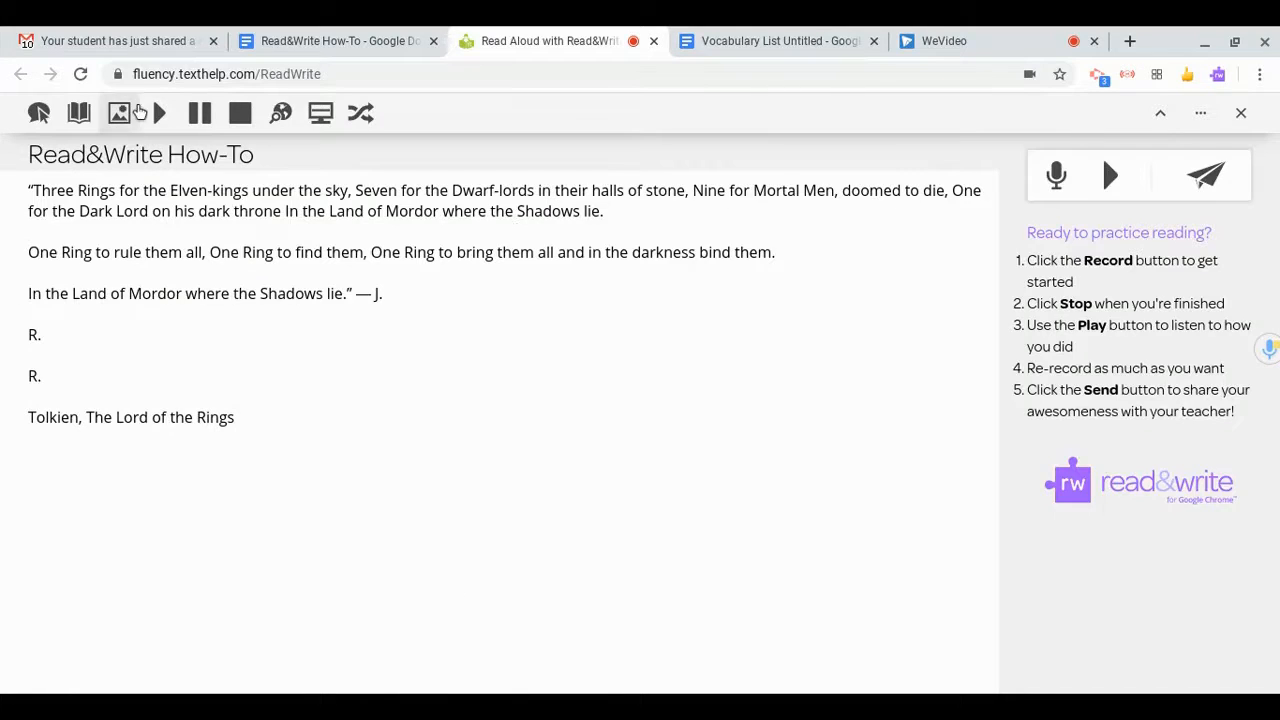
In Gmail, review the e-mail about the student's shared recording, play part of that recording, and return to the Read&Write How-To document.
{"action": "left_click", "coordinate": [152, 42]}
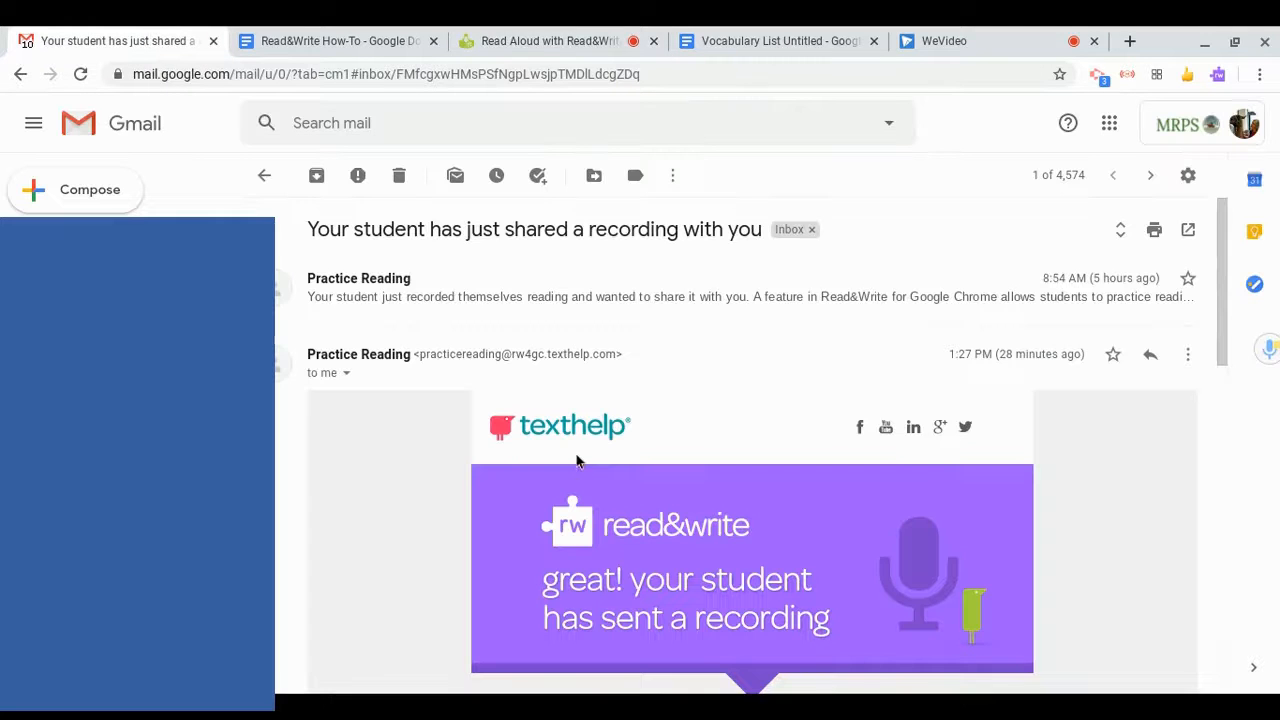
{"action": "scroll", "coordinate": [627, 450], "scroll_direction": "down", "scroll_amount": 2}
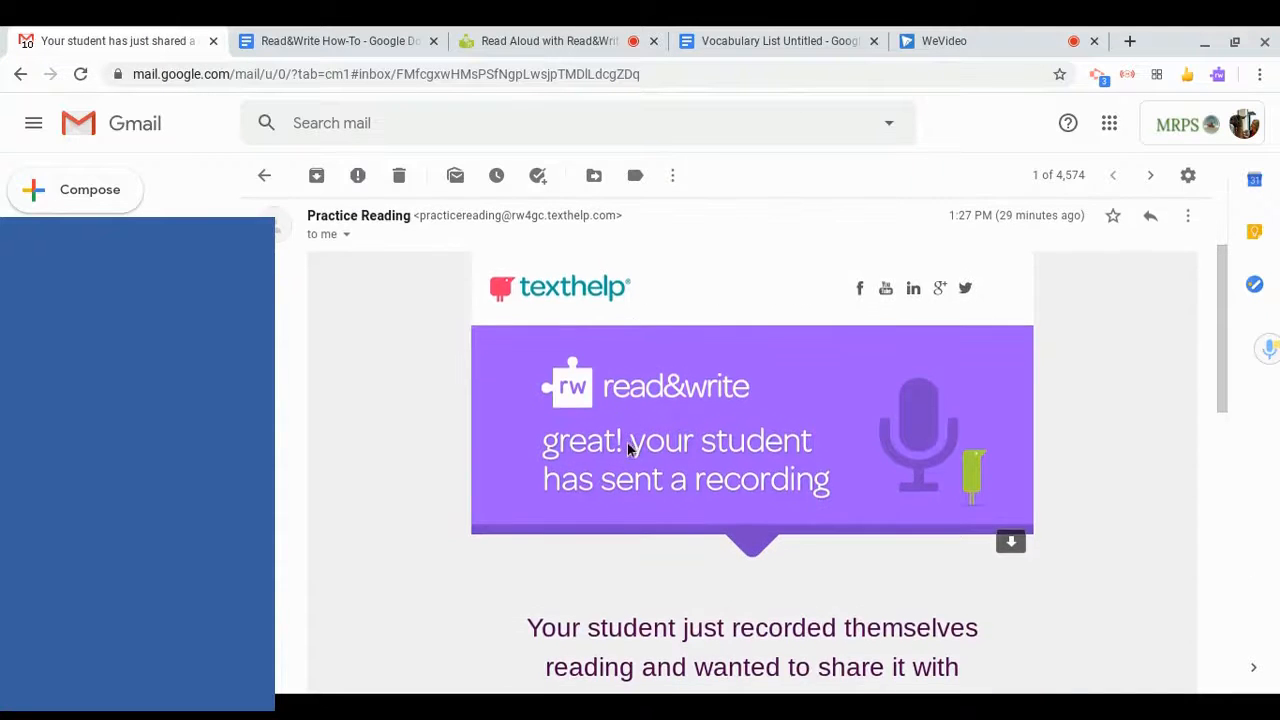
{"action": "scroll", "coordinate": [627, 450], "scroll_direction": "down", "scroll_amount": 1}
{"action": "scroll", "coordinate": [752, 450], "scroll_direction": "down", "scroll_amount": 4}
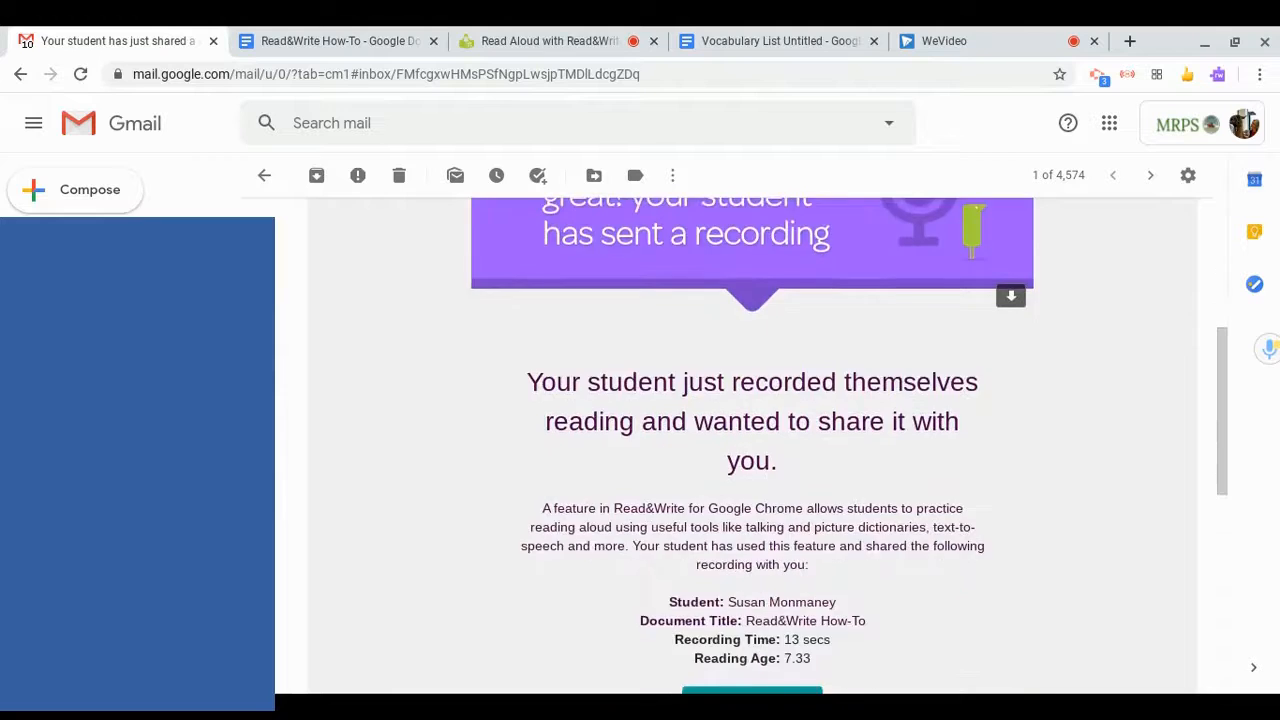
{"action": "left_click", "coordinate": [770, 526]}
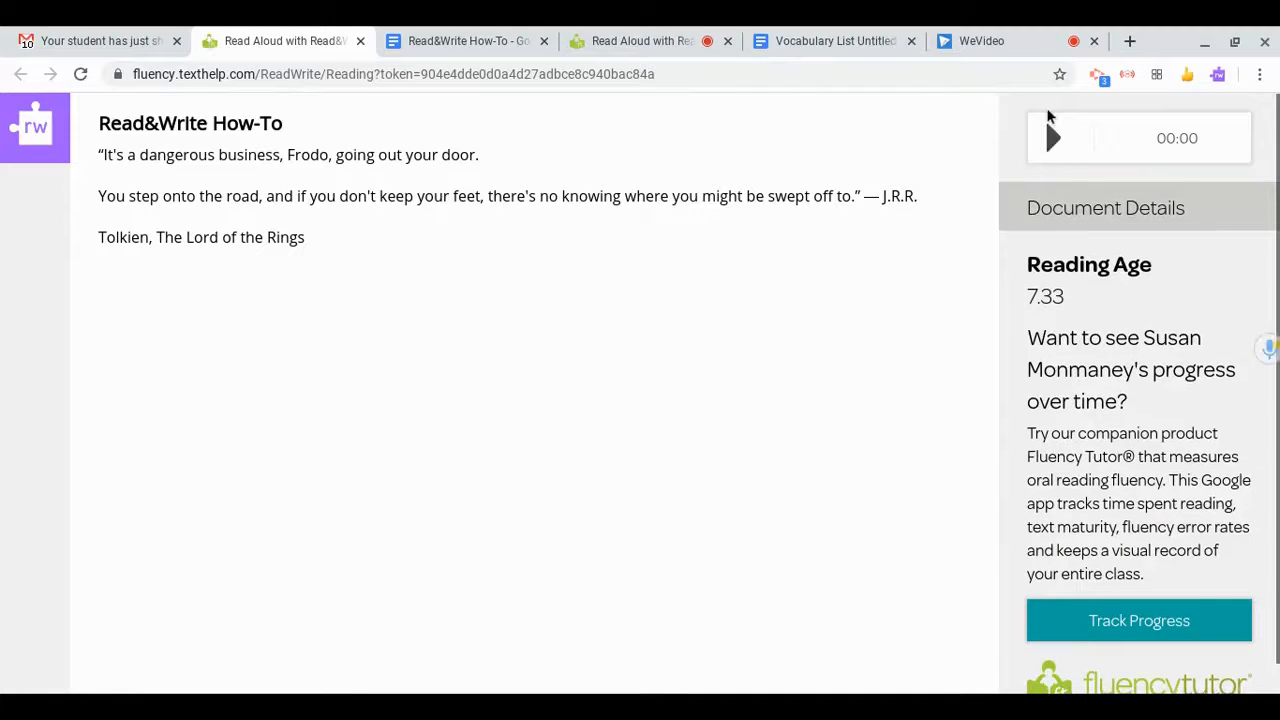
{"action": "left_click", "coordinate": [1053, 136]}
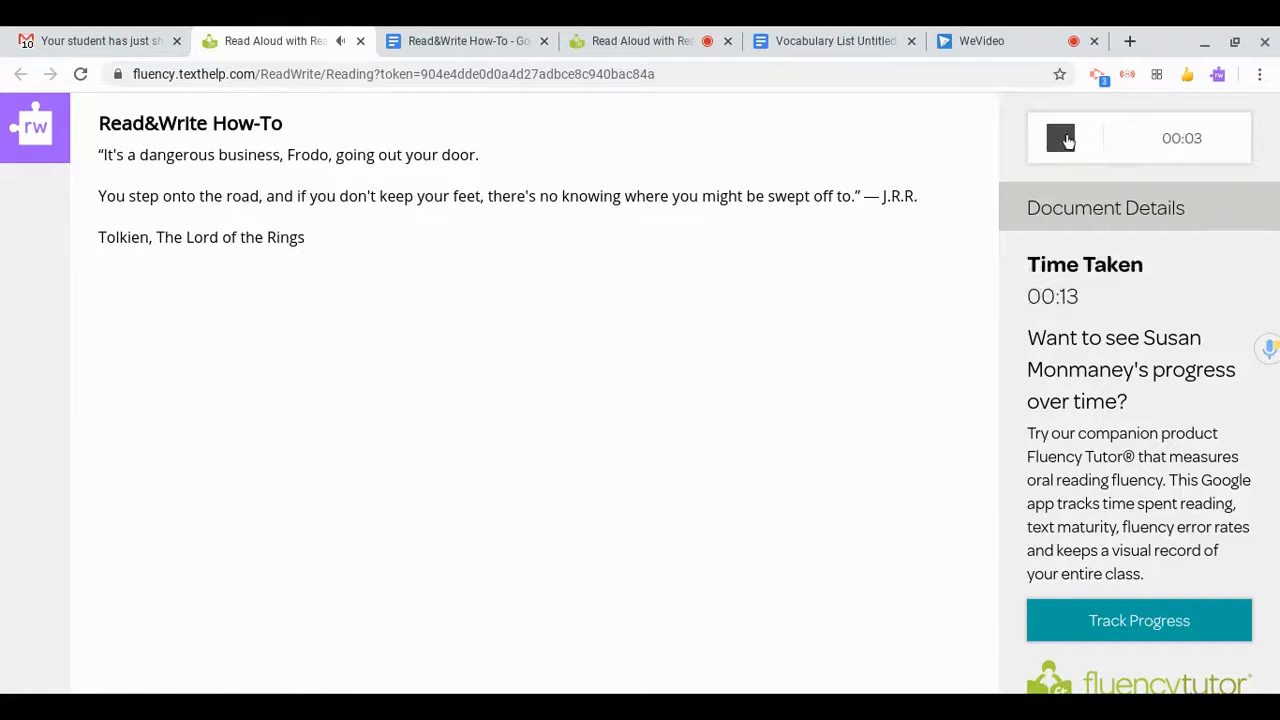
{"action": "left_click", "coordinate": [1062, 139]}
{"action": "left_click", "coordinate": [423, 40]}
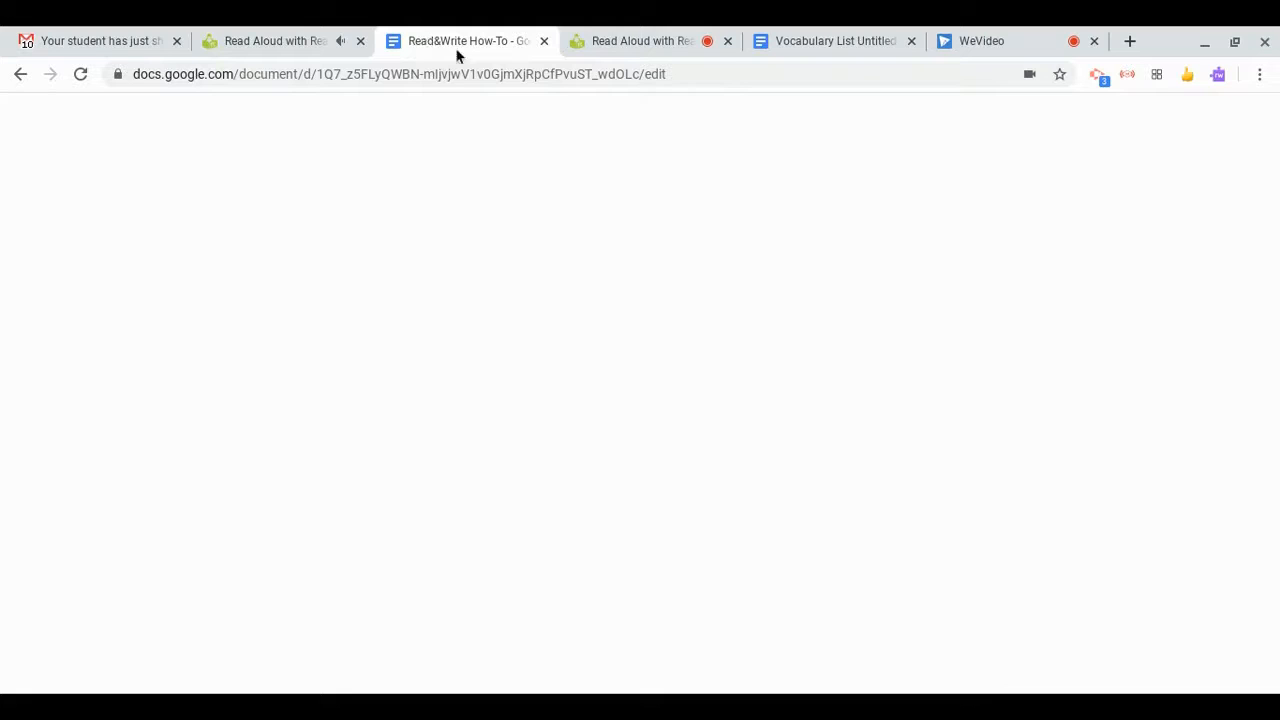